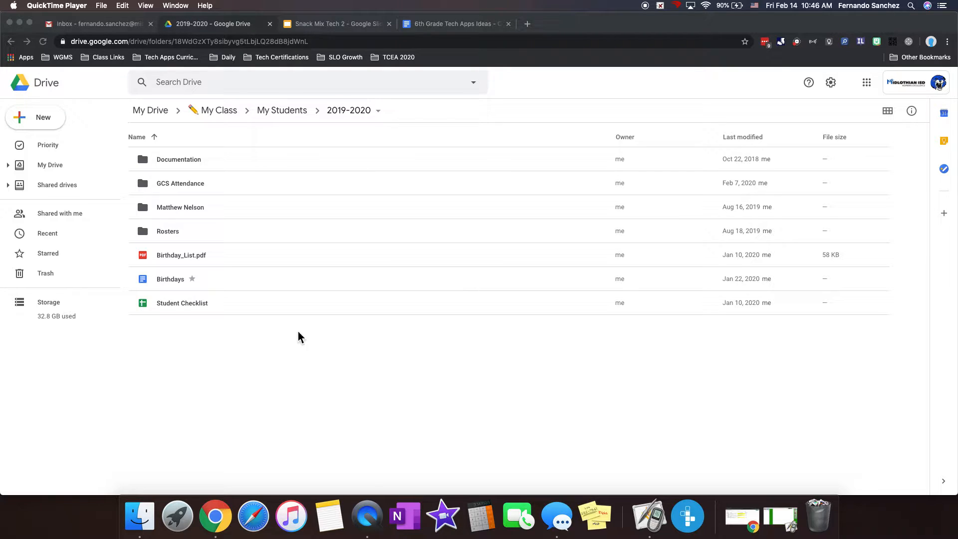
# Create a folder named "Frequent Restrooms" inside the 2019-2020 folder and open it
pyautogui.click(43, 121)
pyautogui.click(43, 122)
pyautogui.click(48, 124)
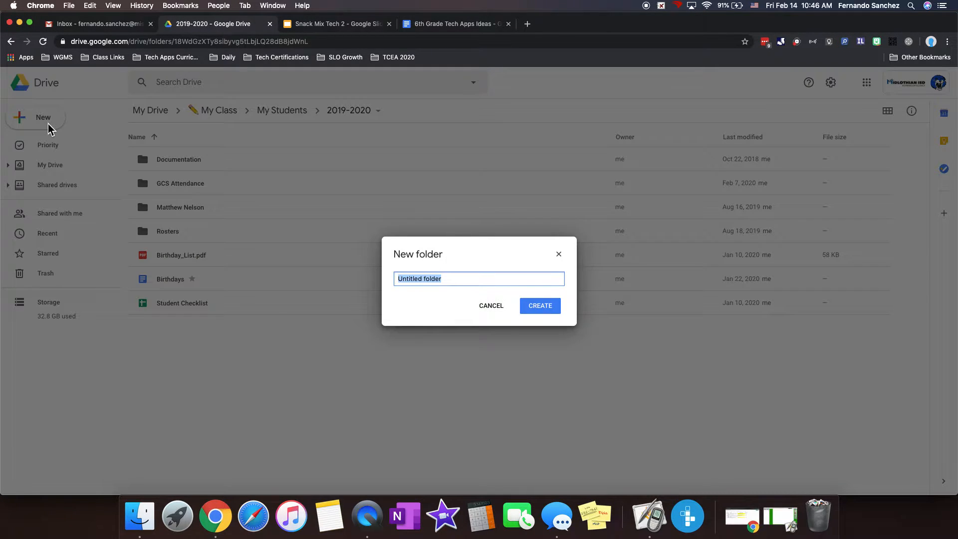
pyautogui.write('Rest')
pyautogui.press('BackSpace')
pyautogui.write('Frequent Restroom')
pyautogui.click(543, 308)
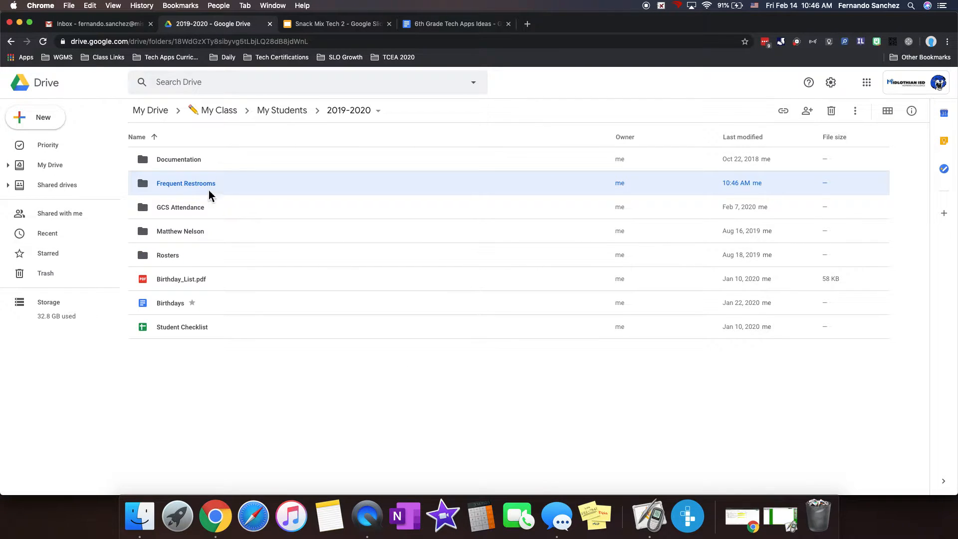
pyautogui.doubleClick(183, 185)
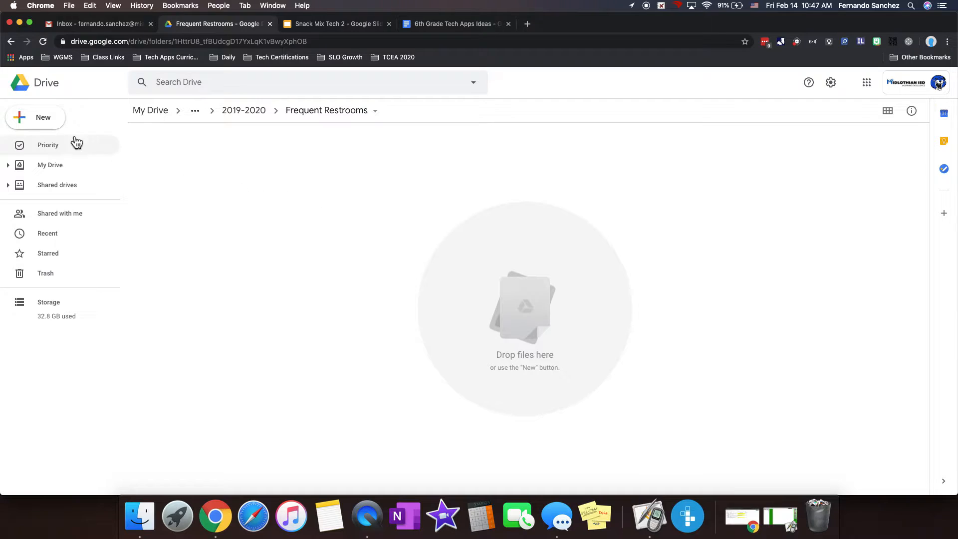
# Create a blank Google Docs document in the Frequent Restrooms folder and title it with the first student's name
pyautogui.click(49, 122)
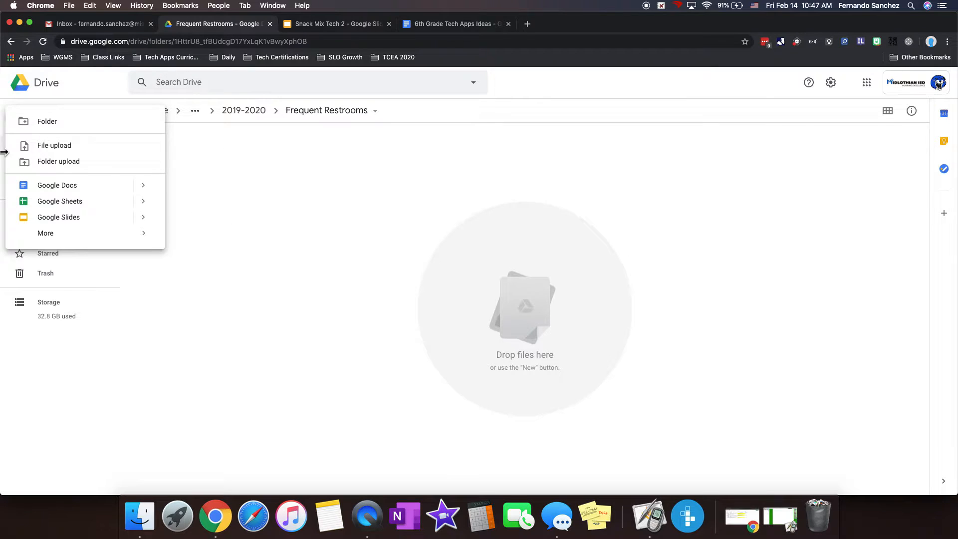
pyautogui.click(49, 185)
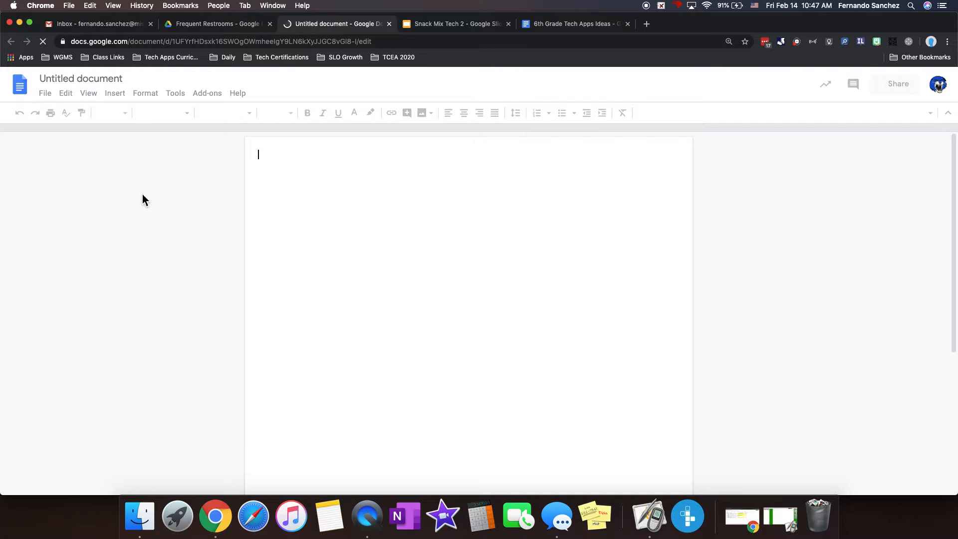
pyautogui.click(100, 81)
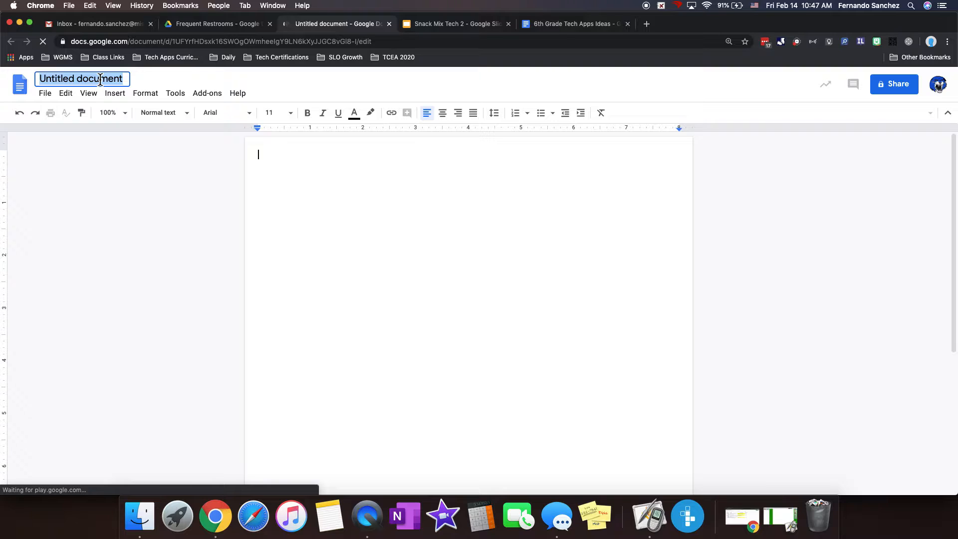
pyautogui.write('Johnny')
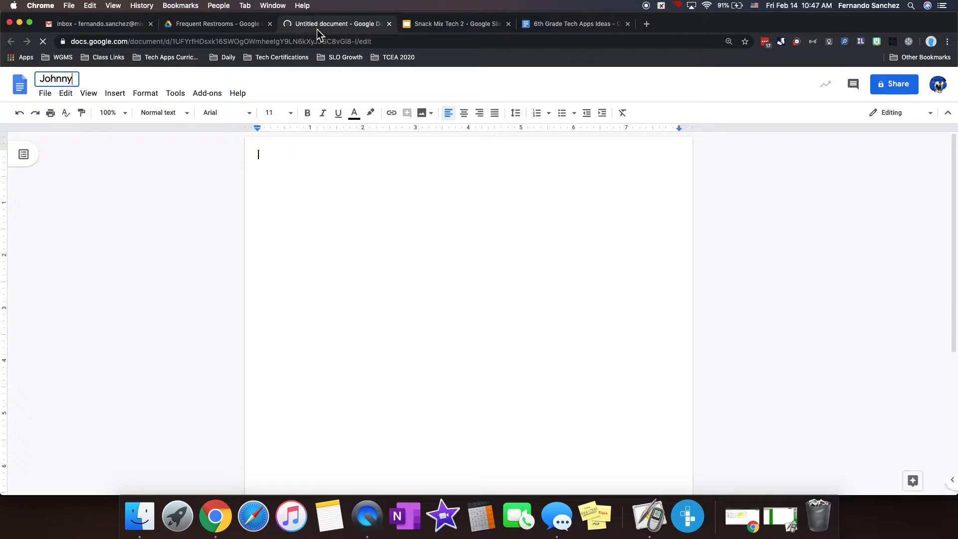
# Create another blank document in the Frequent Restrooms folder and title it with the second student's name
pyautogui.click(220, 25)
pyautogui.click(44, 124)
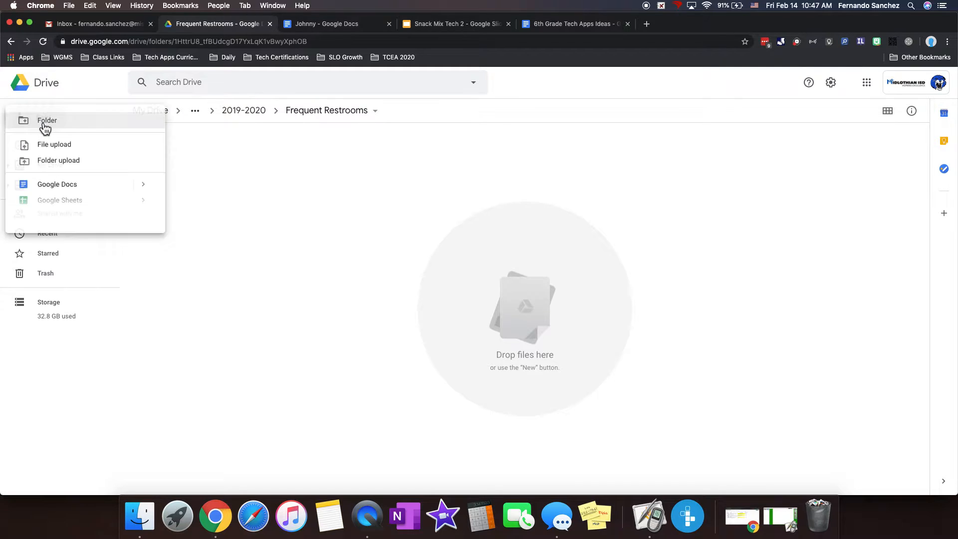
pyautogui.click(53, 184)
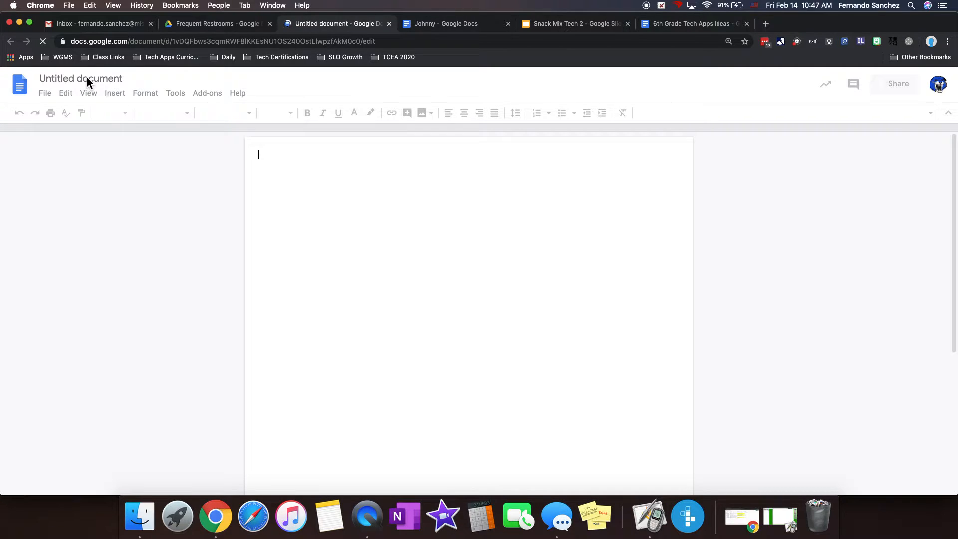
pyautogui.click(87, 79)
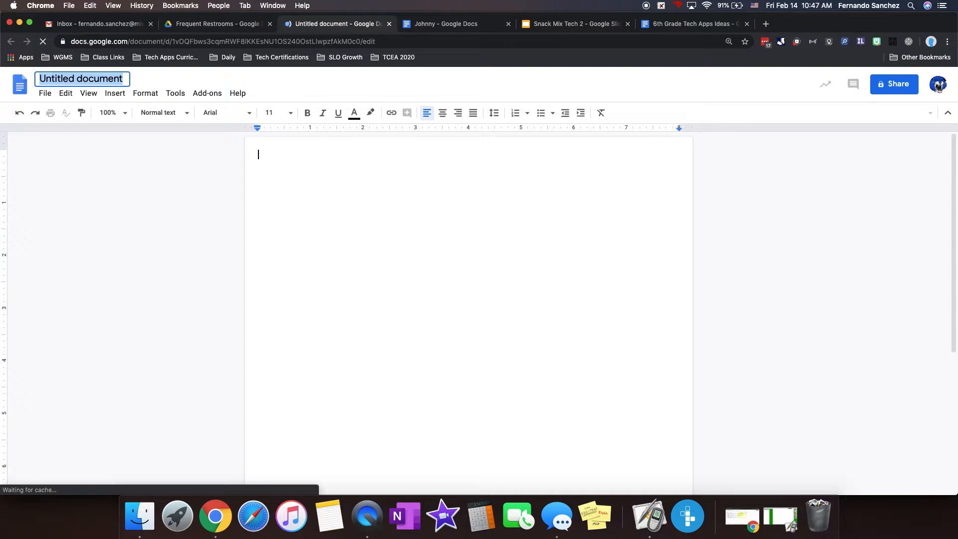
pyautogui.write('Sue')
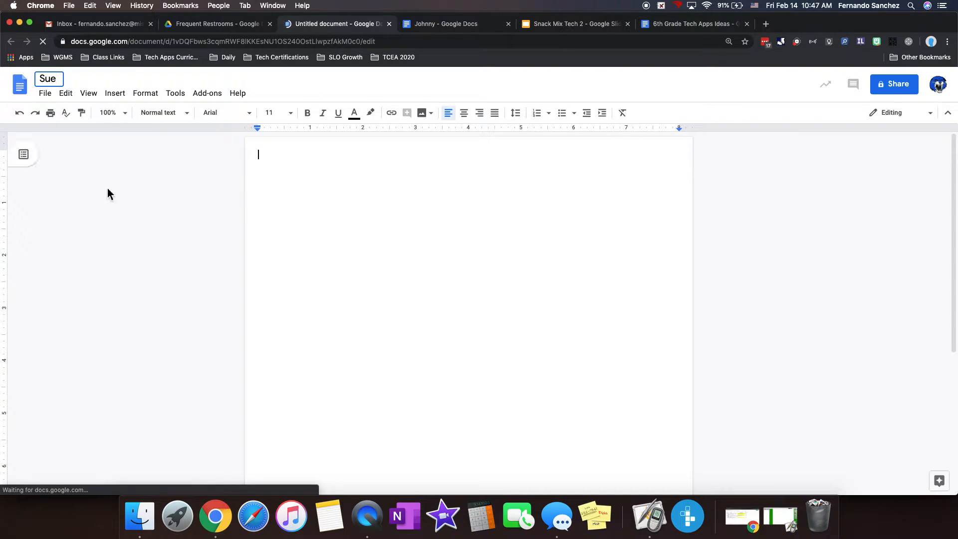
# Make a copy of the first student's document in the same folder, named with the third student's name
pyautogui.click(439, 25)
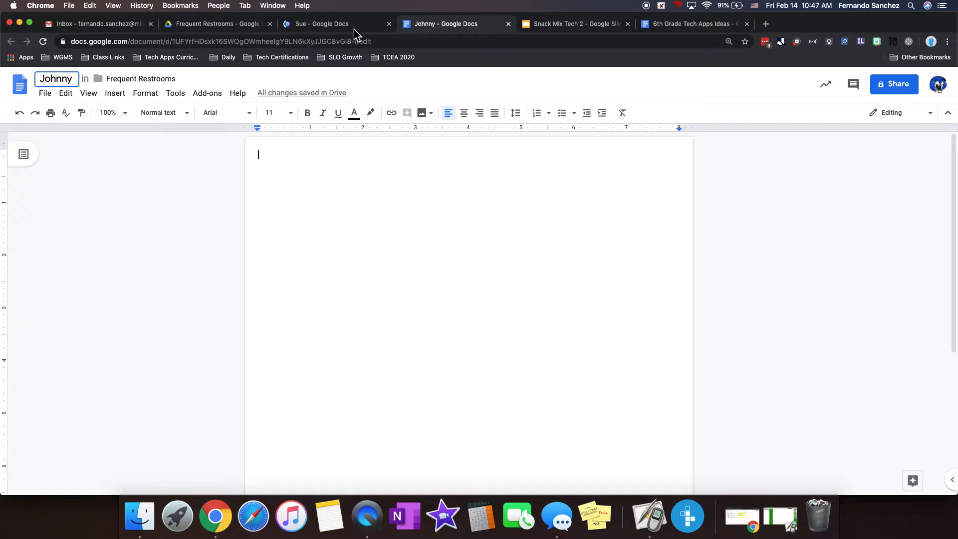
pyautogui.click(51, 99)
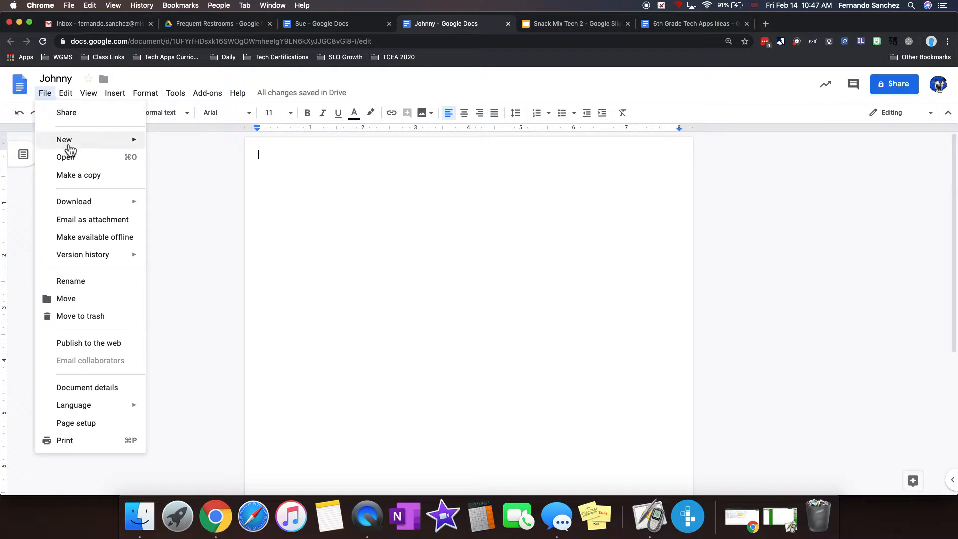
pyautogui.click(77, 175)
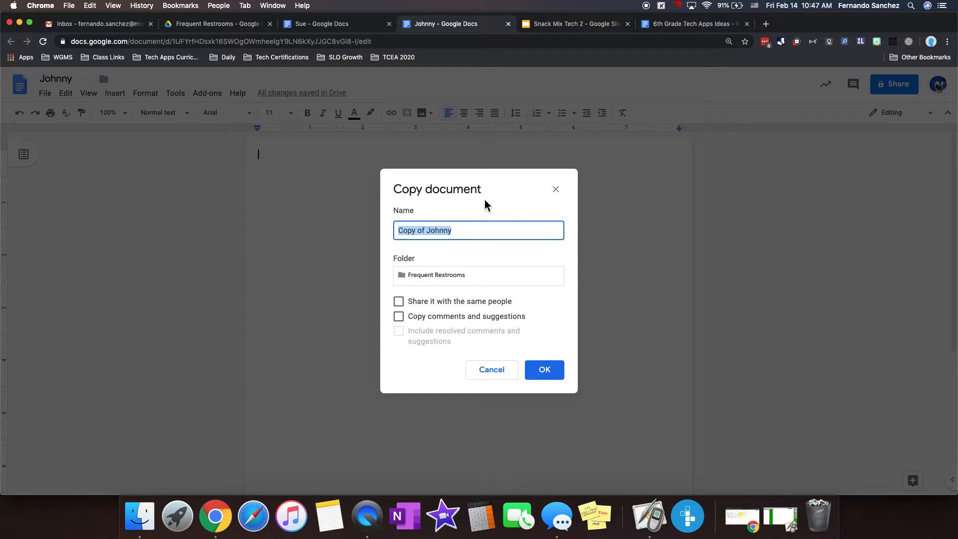
pyautogui.write('Edward')
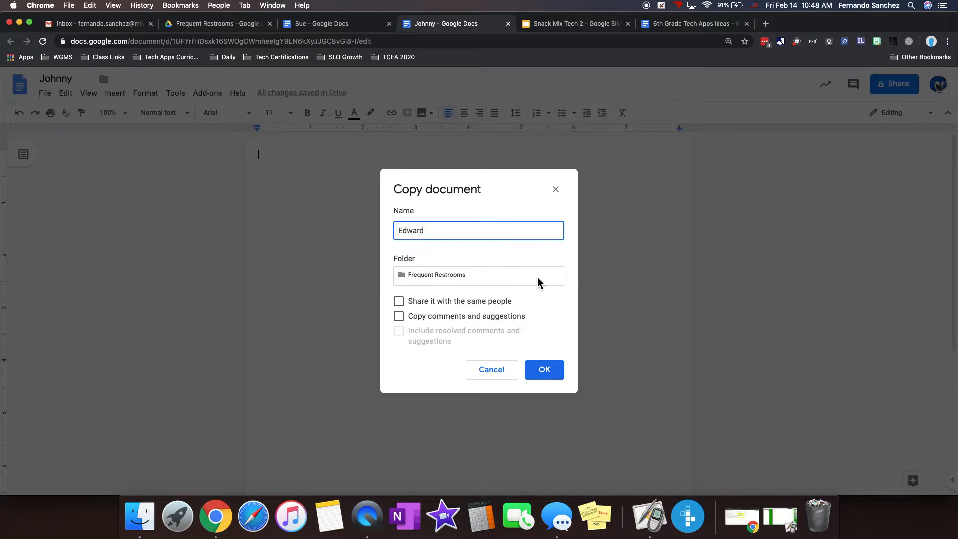
pyautogui.click(545, 370)
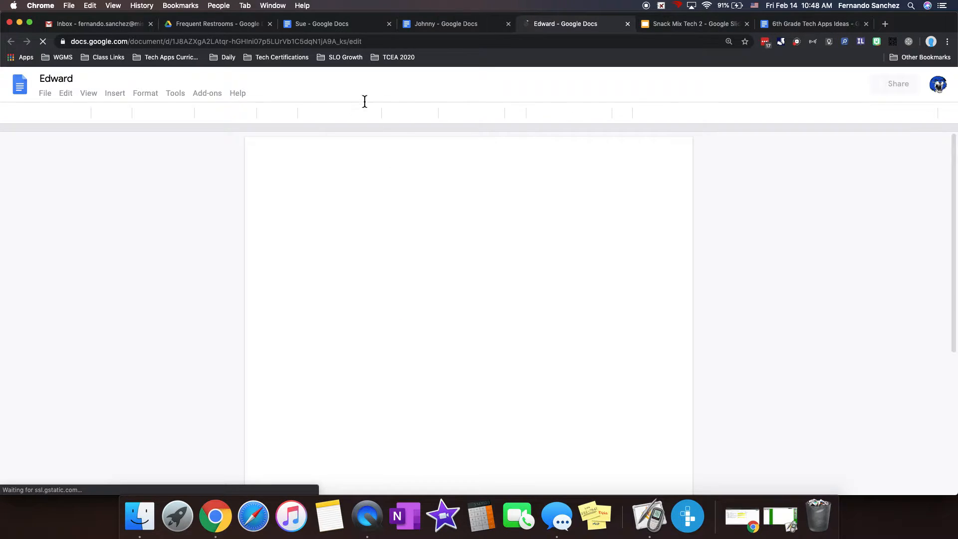
# Close the three student documents and return to the Frequent Restrooms folder
pyautogui.click(226, 28)
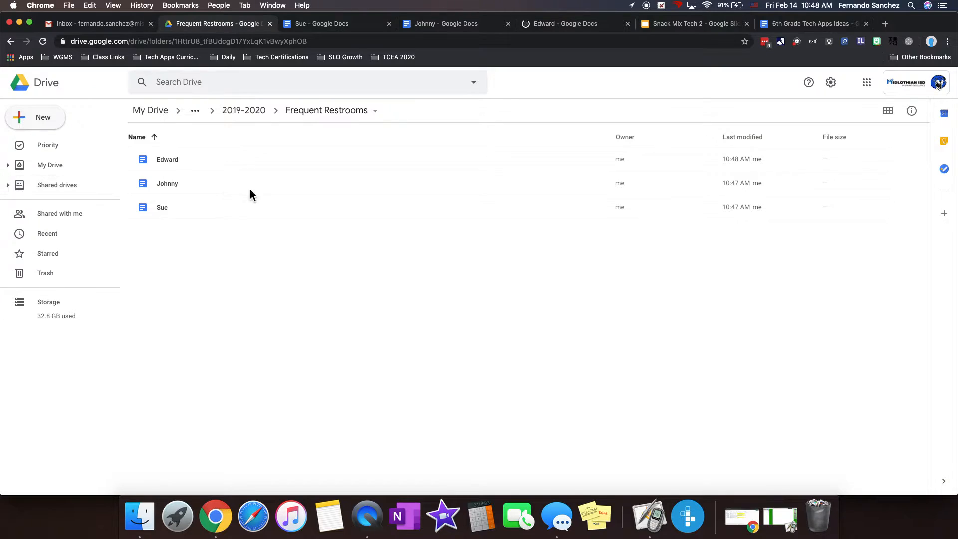
pyautogui.click(394, 26)
pyautogui.click(389, 23)
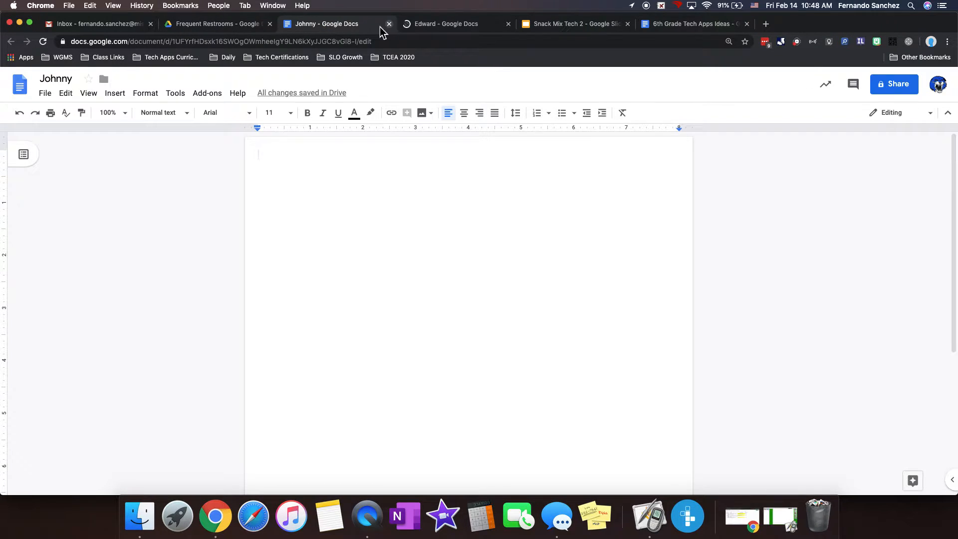
pyautogui.click(389, 24)
pyautogui.click(389, 24)
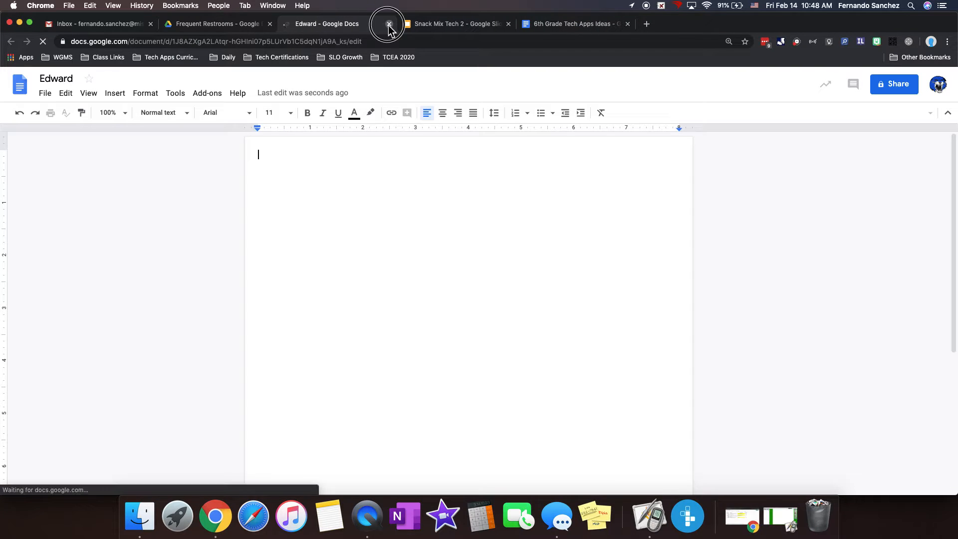
pyautogui.click(212, 26)
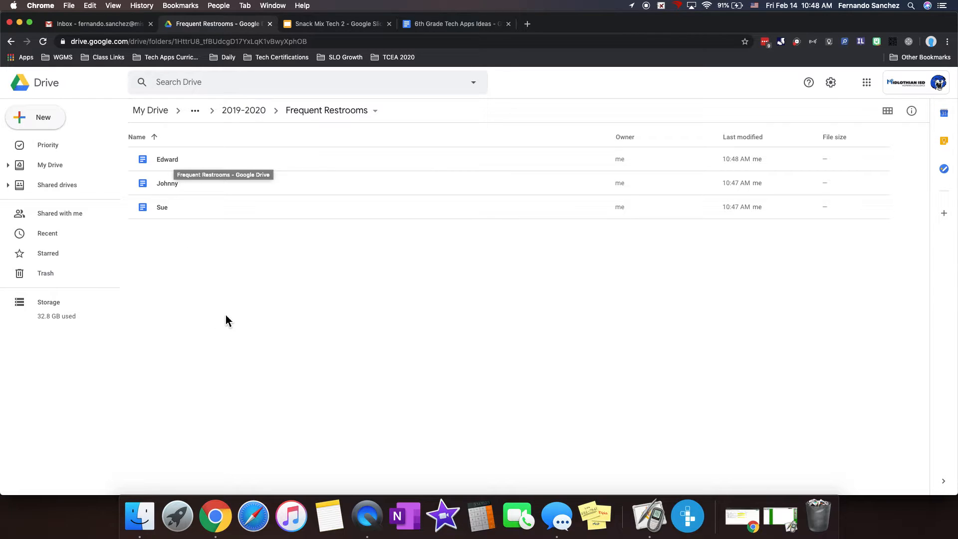
# Open forms.google.com in a new browser tab and start a blank form
pyautogui.click(527, 24)
pyautogui.write('forms.google.com')
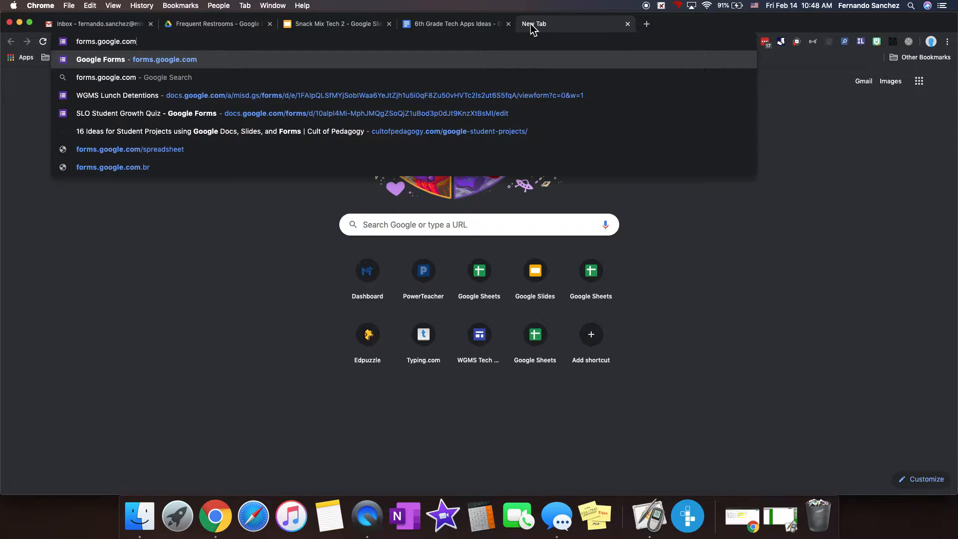
pyautogui.press('Return')
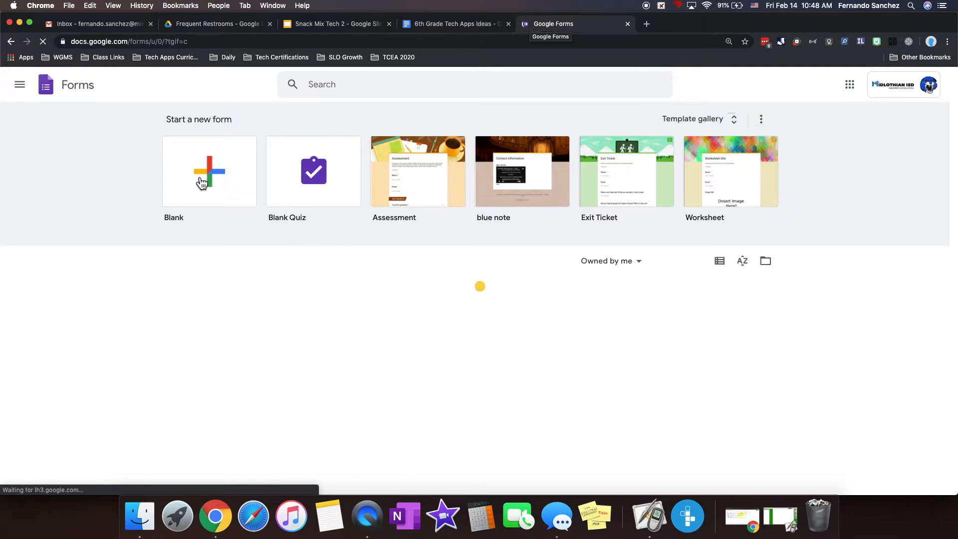
pyautogui.click(215, 182)
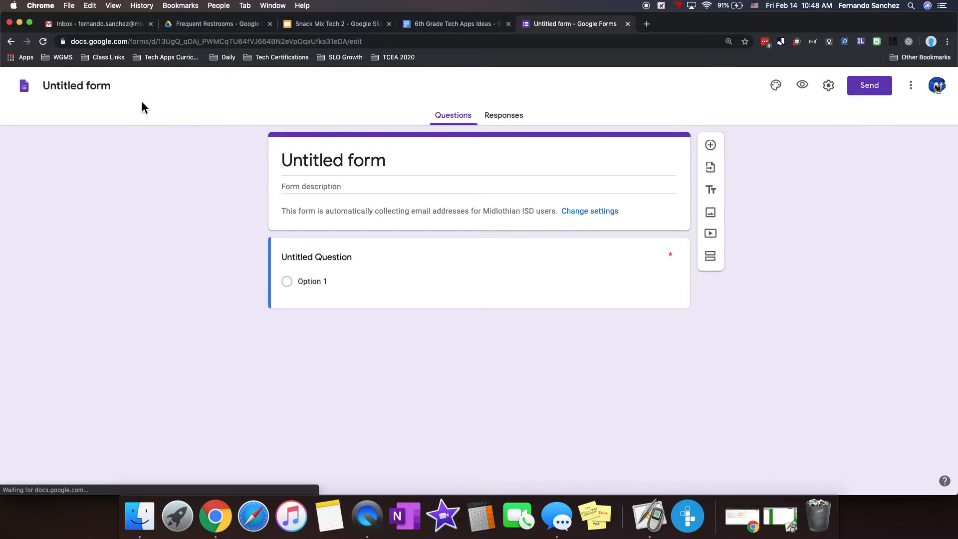
# Name the form "Frequent Restroom Breaks" and apply the same name as its heading, leaving the description empty
pyautogui.click(91, 86)
pyautogui.write('Fre')
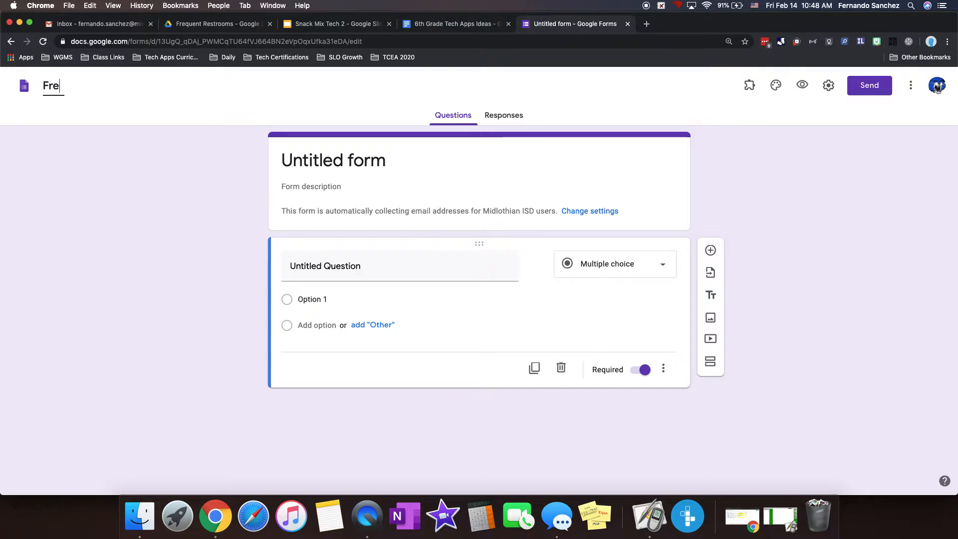
pyautogui.write('questn')
pyautogui.press('BackSpace')
pyautogui.press('BackSpace')
pyautogui.press('BackSpace')
pyautogui.write('nt Restroom')
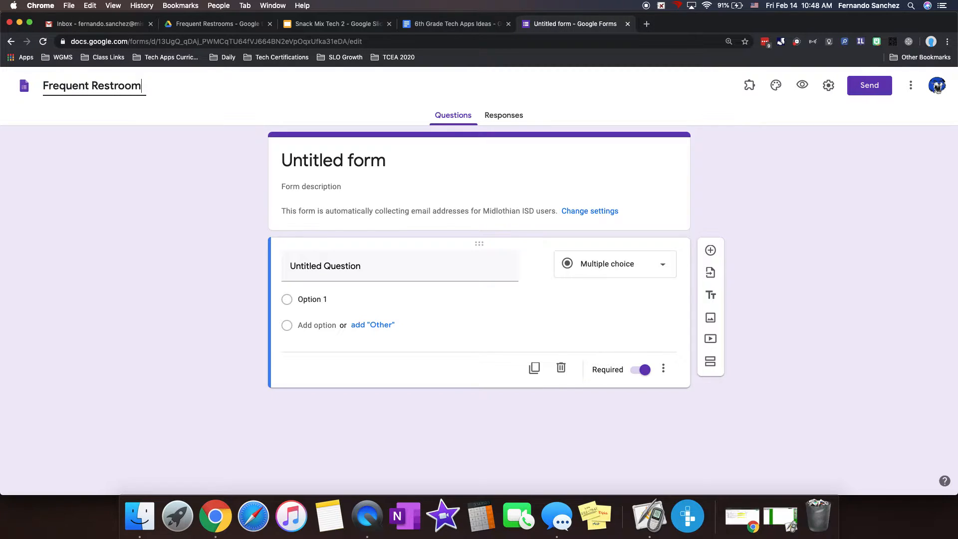
pyautogui.write(' Breaks')
pyautogui.click(367, 163)
pyautogui.doubleClick(367, 163)
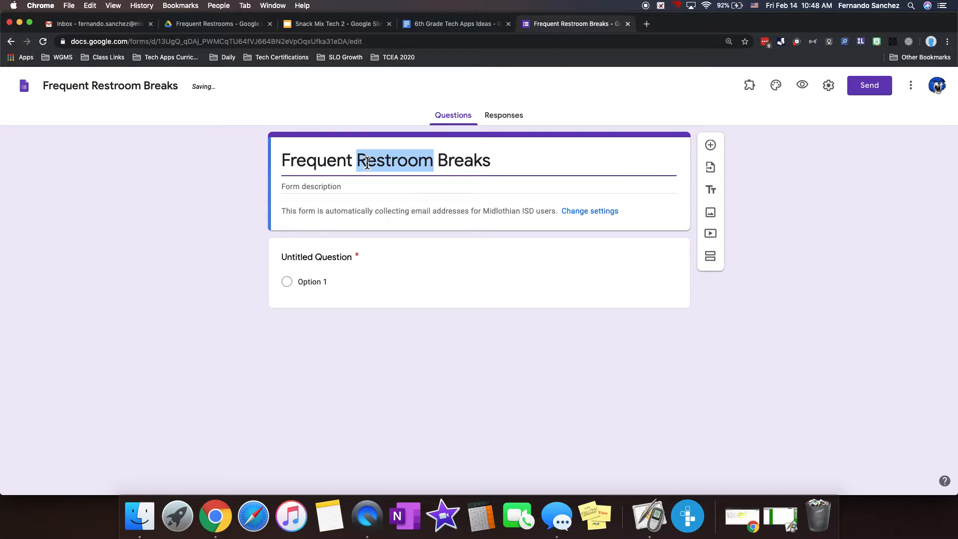
pyautogui.click(519, 165)
pyautogui.click(306, 191)
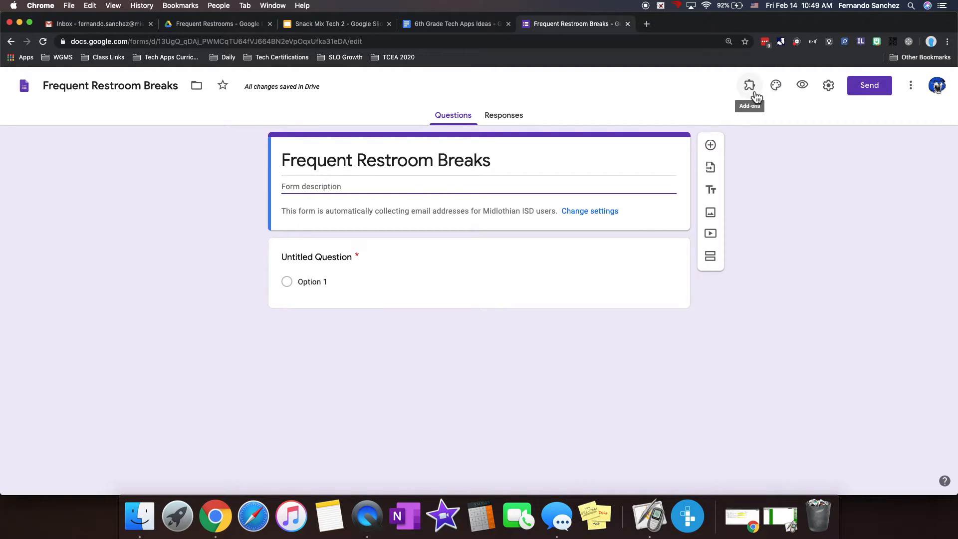
# Search the G Suite Marketplace for the Doc Appender add-on, check its listing, and close the marketplace
pyautogui.click(910, 86)
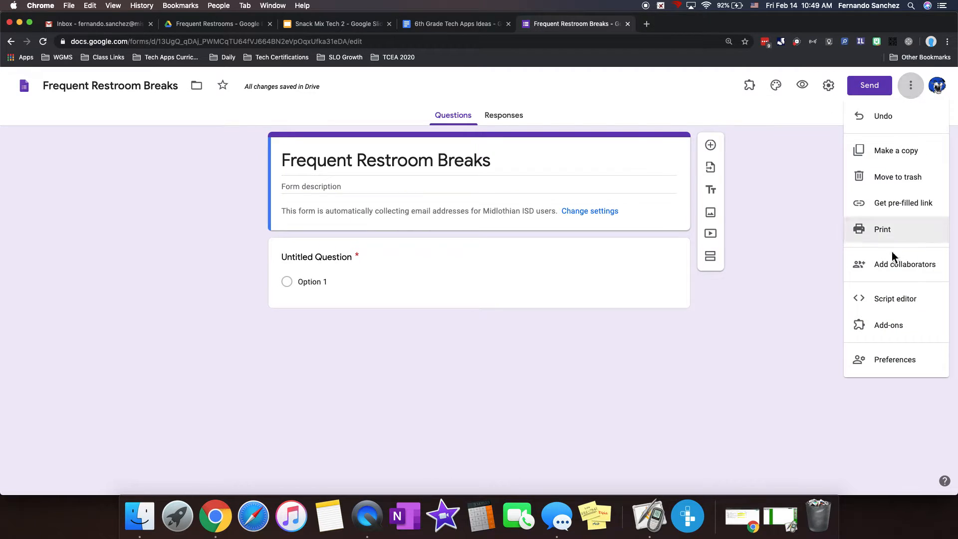
pyautogui.click(876, 324)
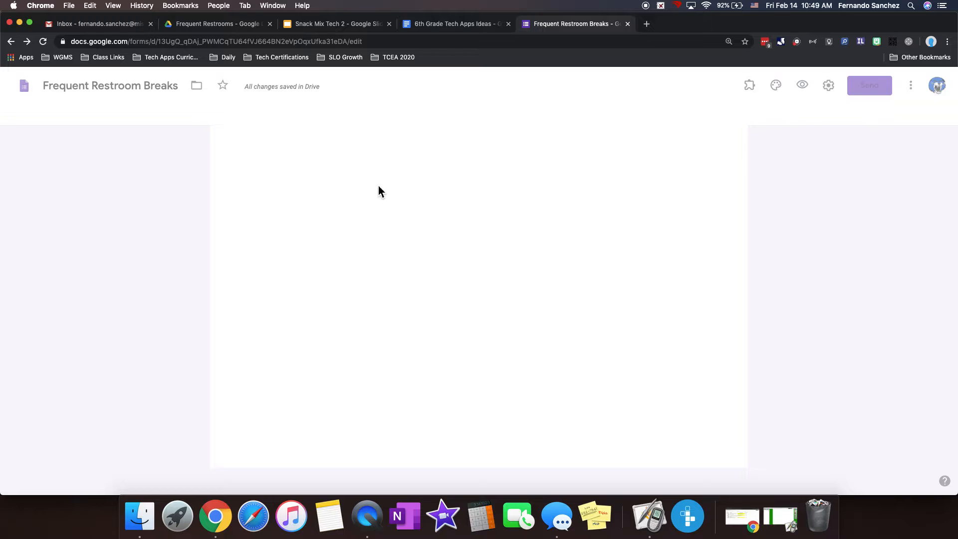
pyautogui.click(533, 110)
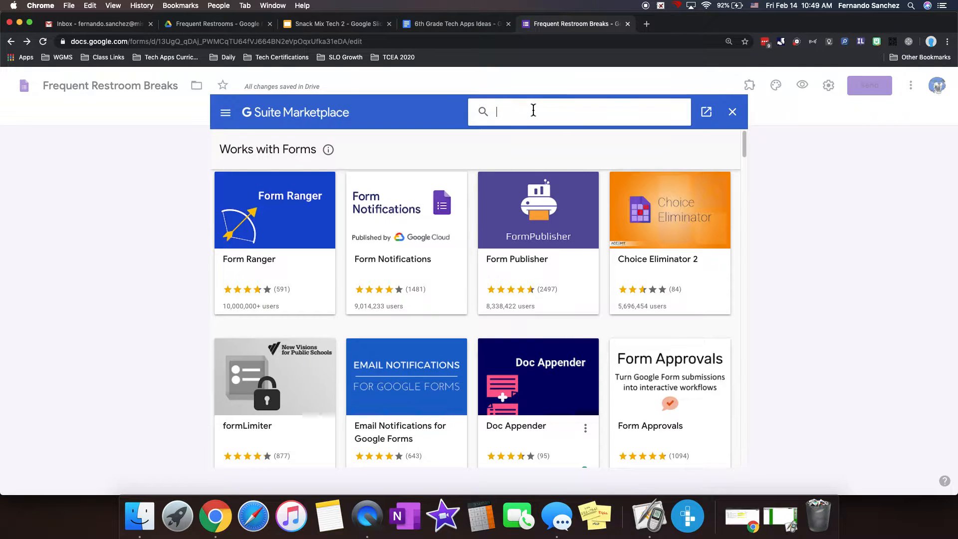
pyautogui.write('doc appender')
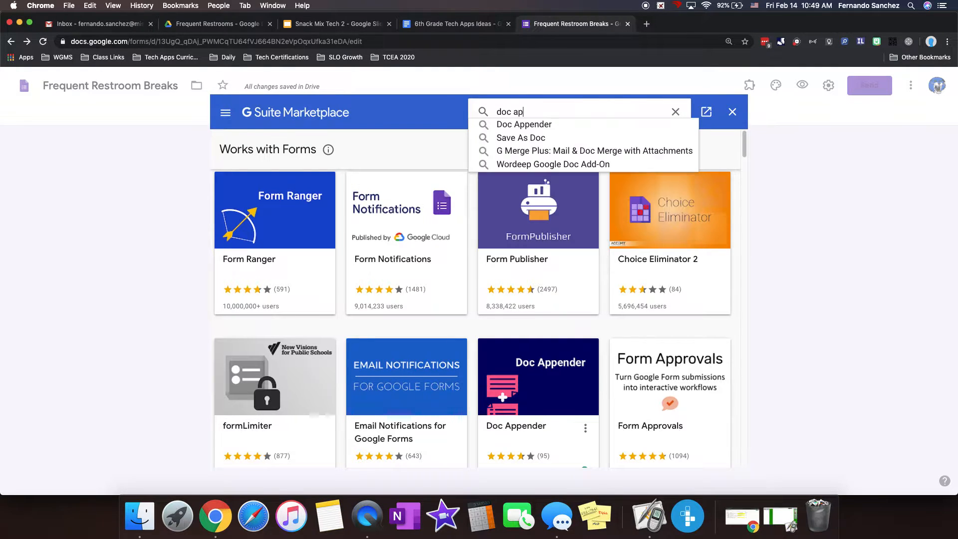
pyautogui.click(522, 124)
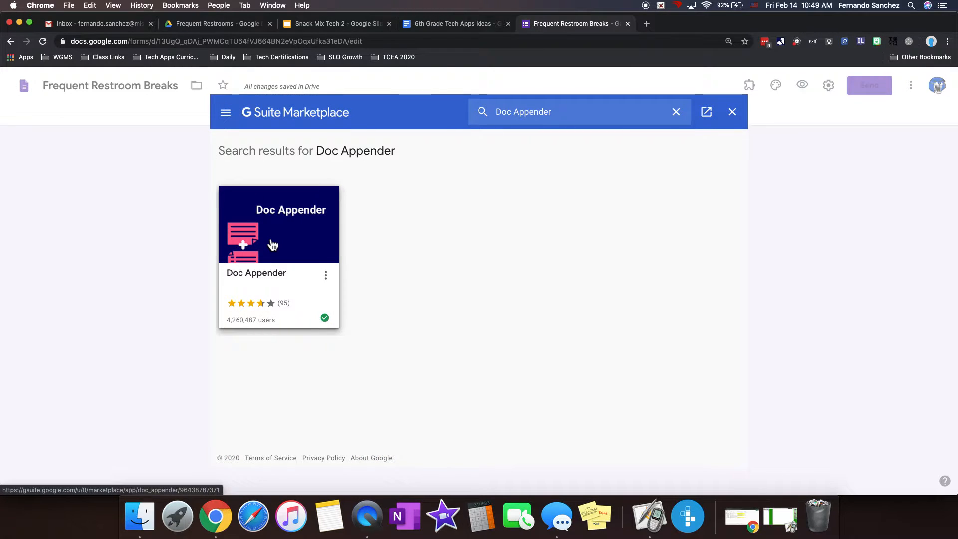
pyautogui.click(732, 113)
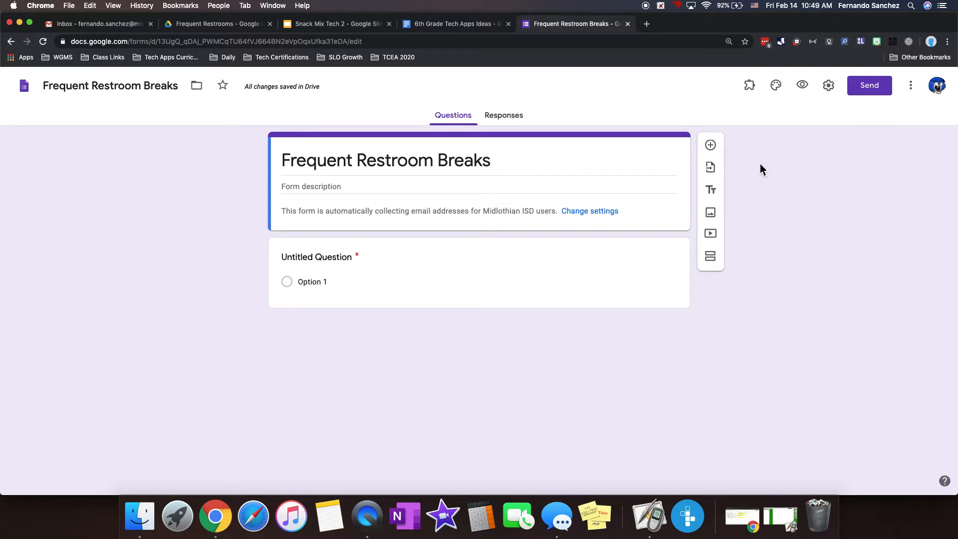
# Title the form's first multiple-choice question "Student"
pyautogui.click(339, 257)
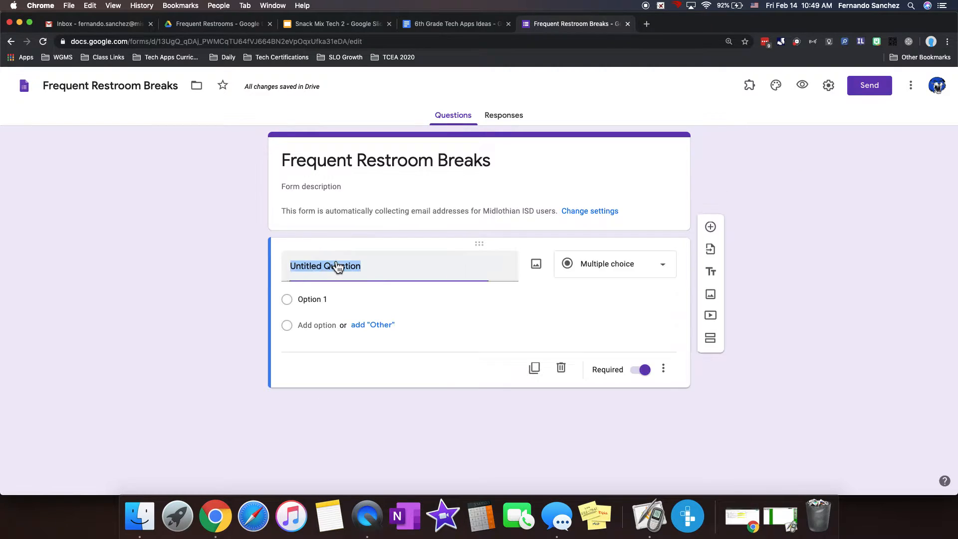
pyautogui.write('Student')
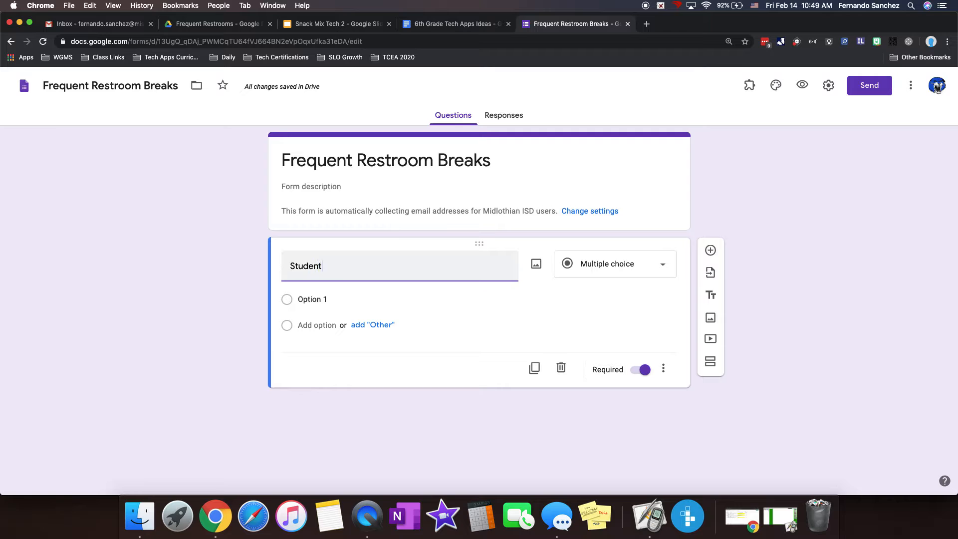
pyautogui.click(753, 329)
# Try to open the Doc Appender add-on's setup options for the form
pyautogui.click(749, 86)
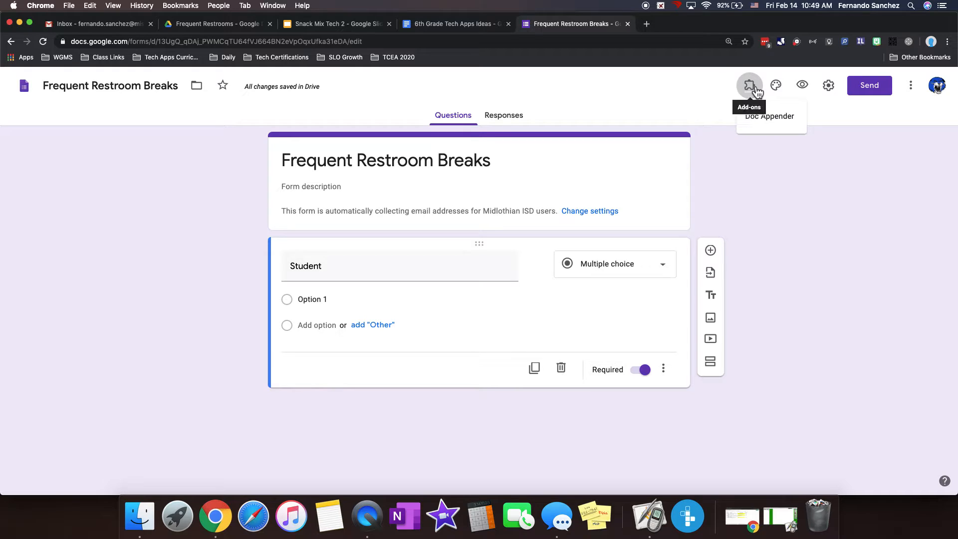
pyautogui.click(763, 125)
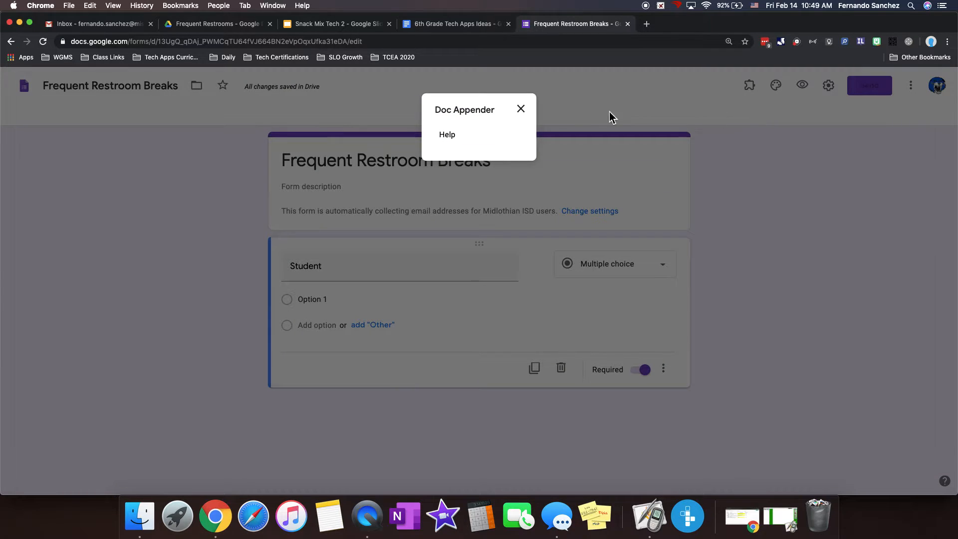
pyautogui.click(520, 109)
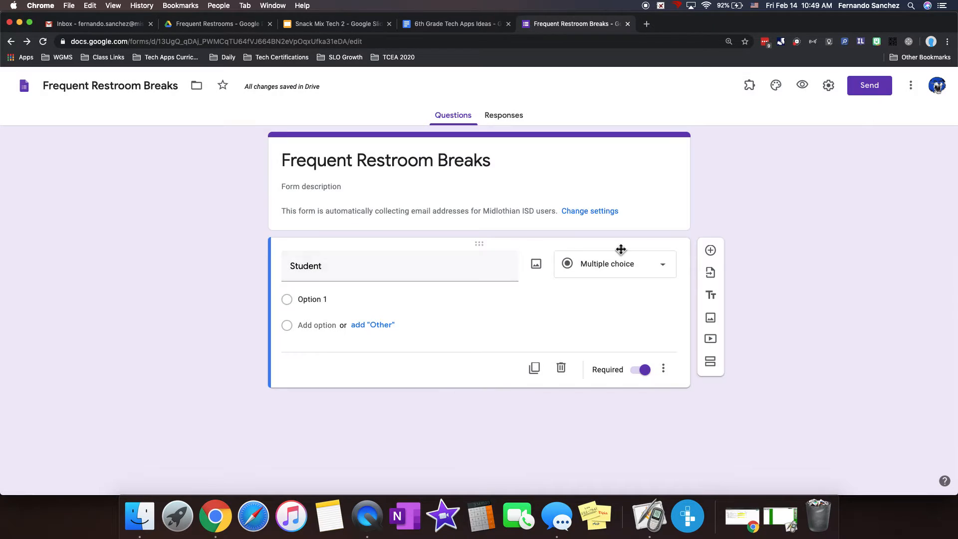
pyautogui.click(534, 174)
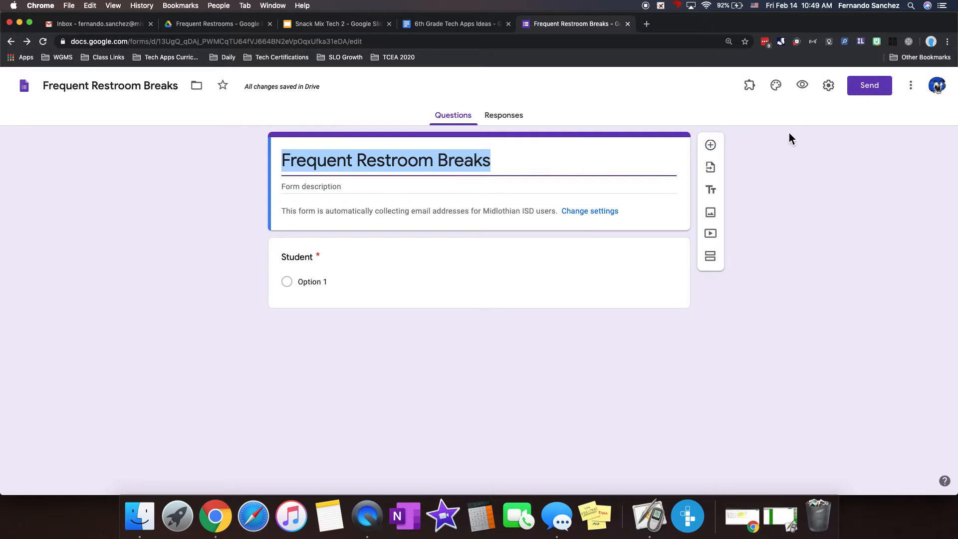
pyautogui.click(753, 91)
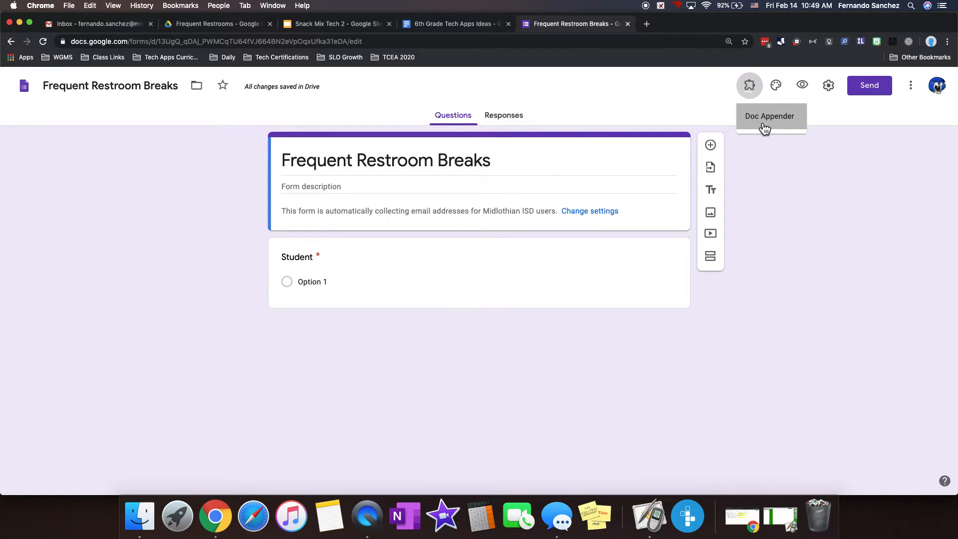
pyautogui.click(759, 120)
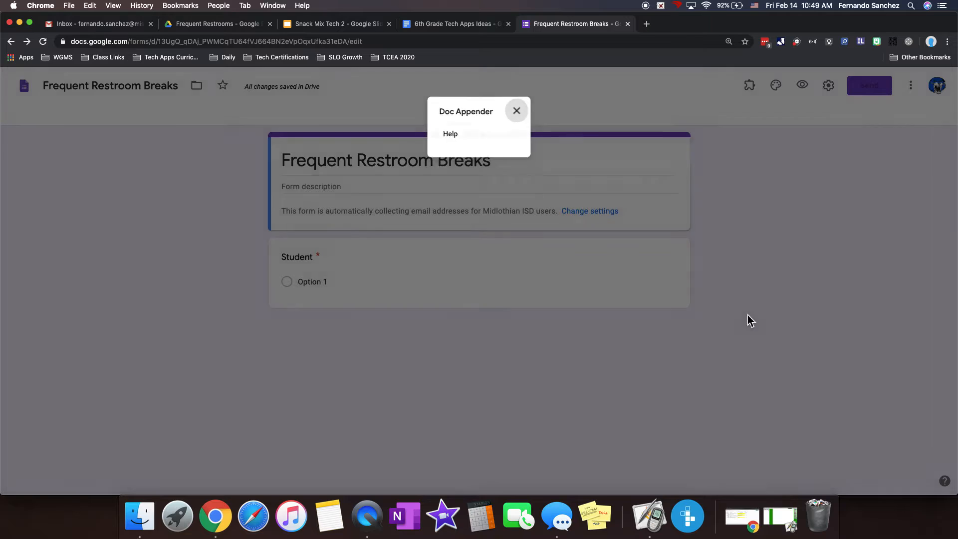
# Reload the form editor, activate the Student question, and open the Doc Appender sidebar
pyautogui.click(526, 366)
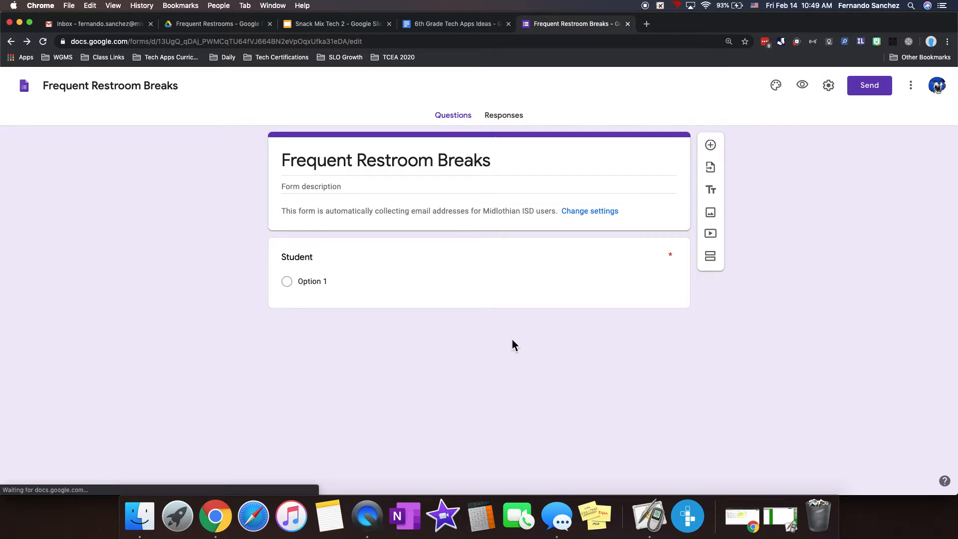
pyautogui.click(342, 264)
pyautogui.click(751, 89)
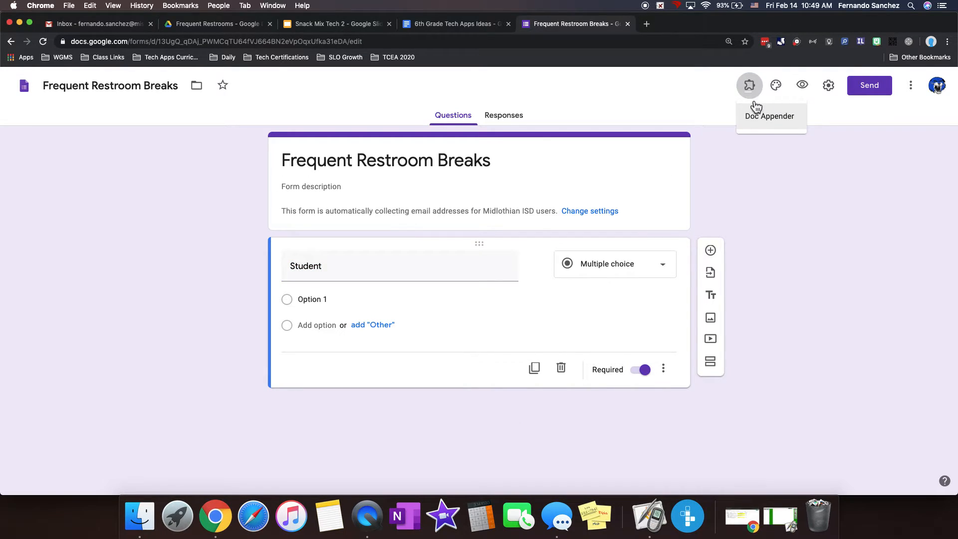
pyautogui.click(759, 122)
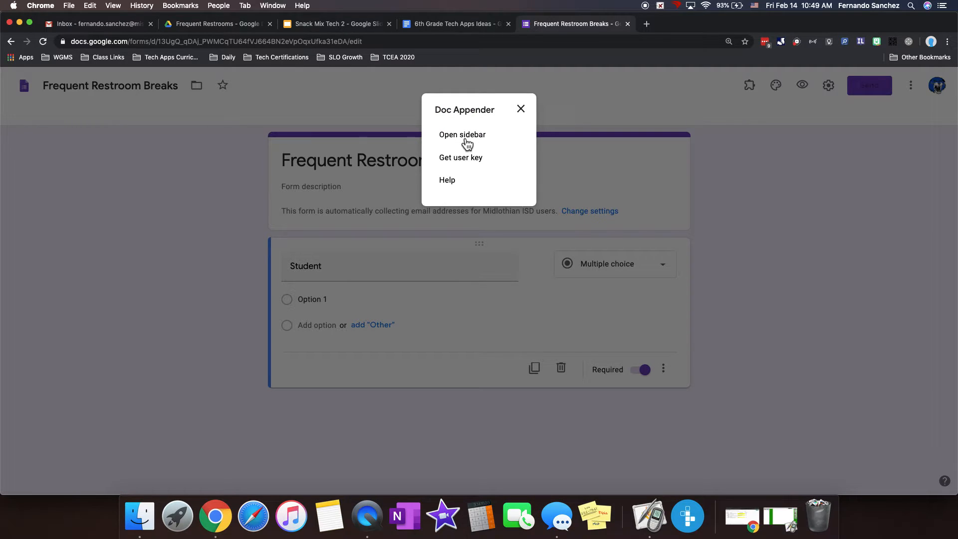
pyautogui.click(466, 139)
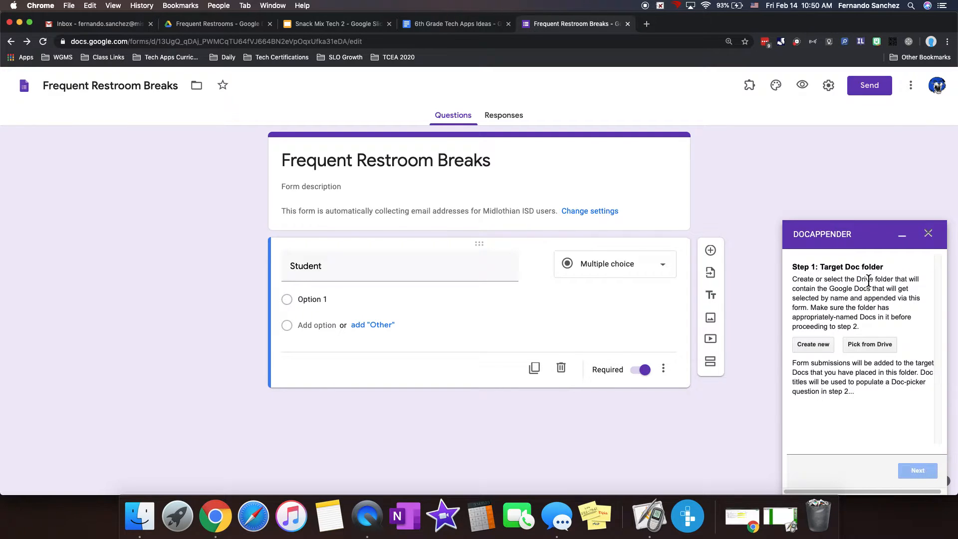
# Start picking Doc Appender's target Doc folder from Drive and browse the available folders
pyautogui.click(863, 345)
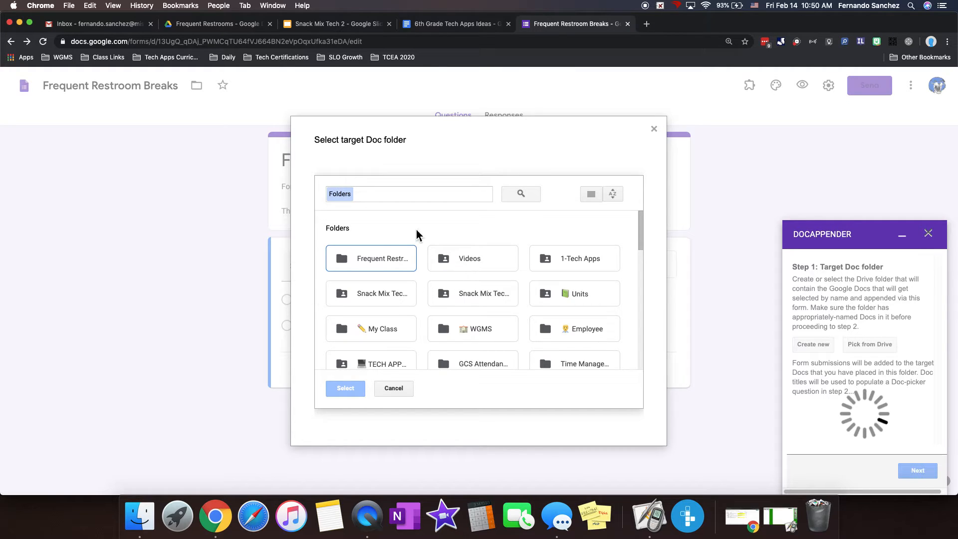
pyautogui.scroll(-2, 452, 288)
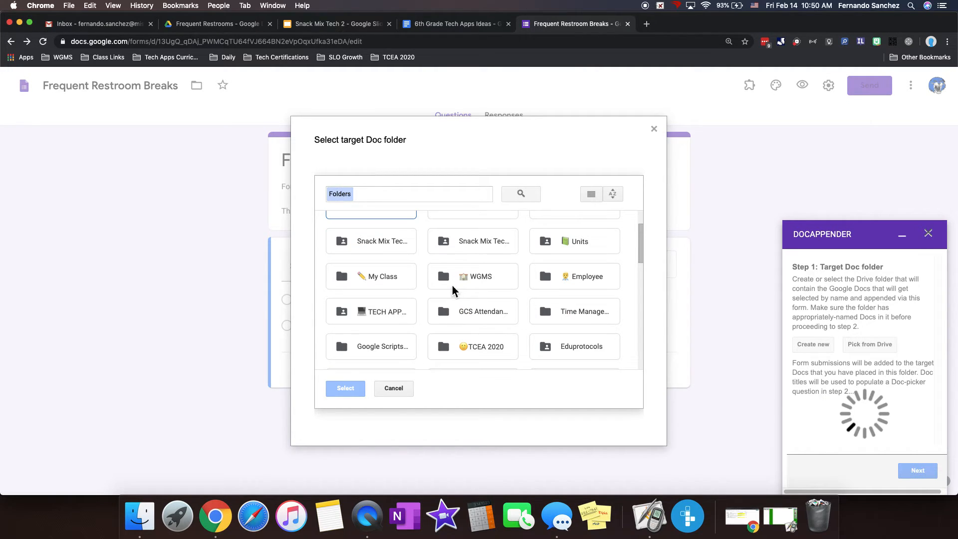
pyautogui.scroll(-3, 591, 291)
pyautogui.scroll(-5, 580, 297)
pyautogui.scroll(10, 499, 276)
# Try to pick the target folder by searching for "frequent re" and opening Frequent Restrooms
pyautogui.click(387, 194)
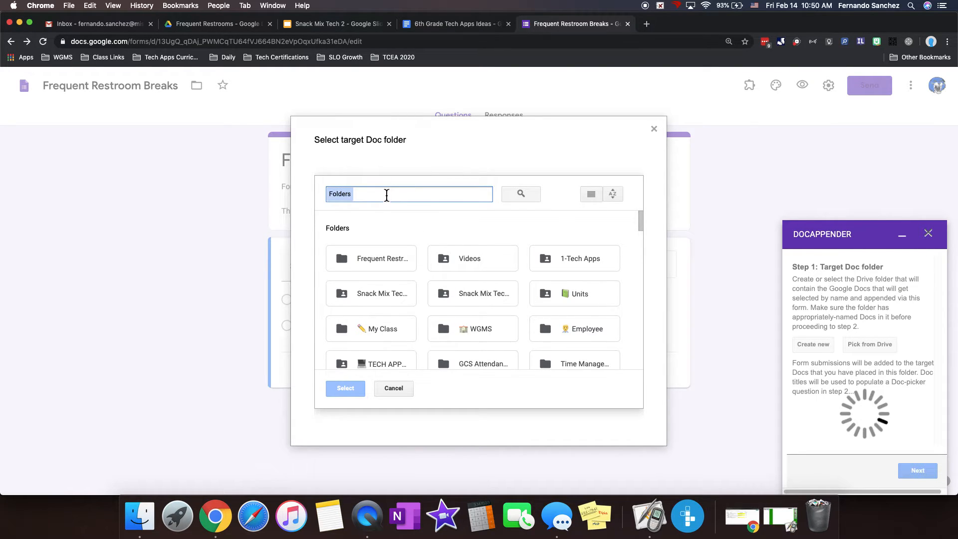
pyautogui.write('f')
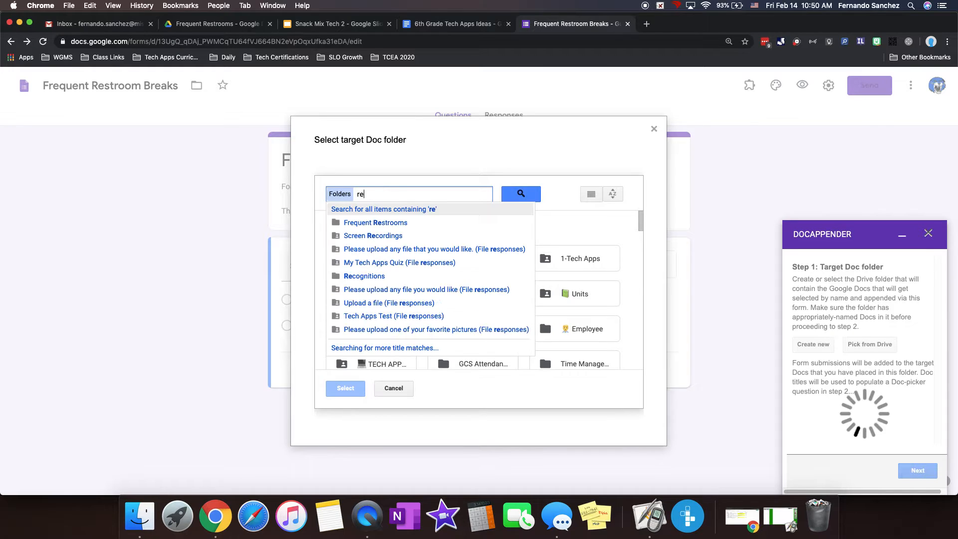
pyautogui.write('requent re')
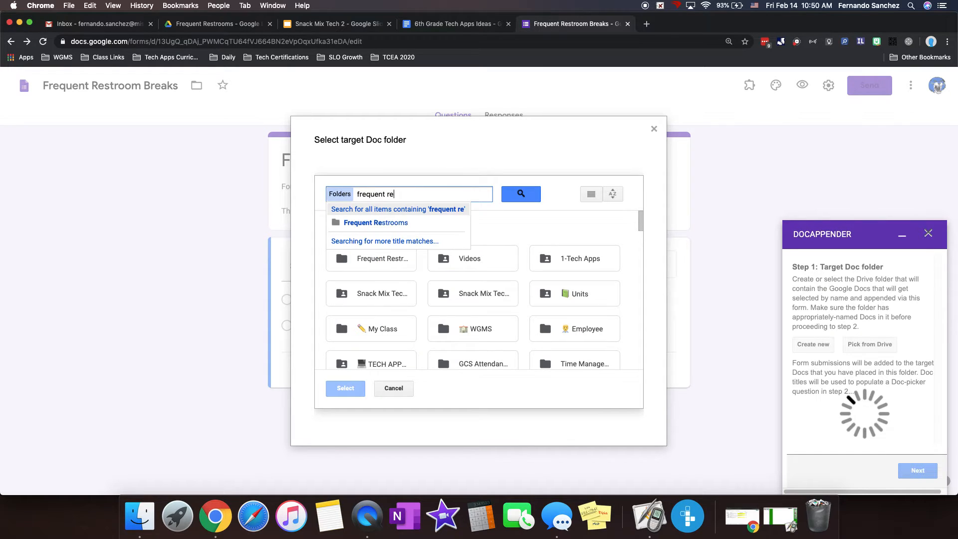
pyautogui.click(381, 224)
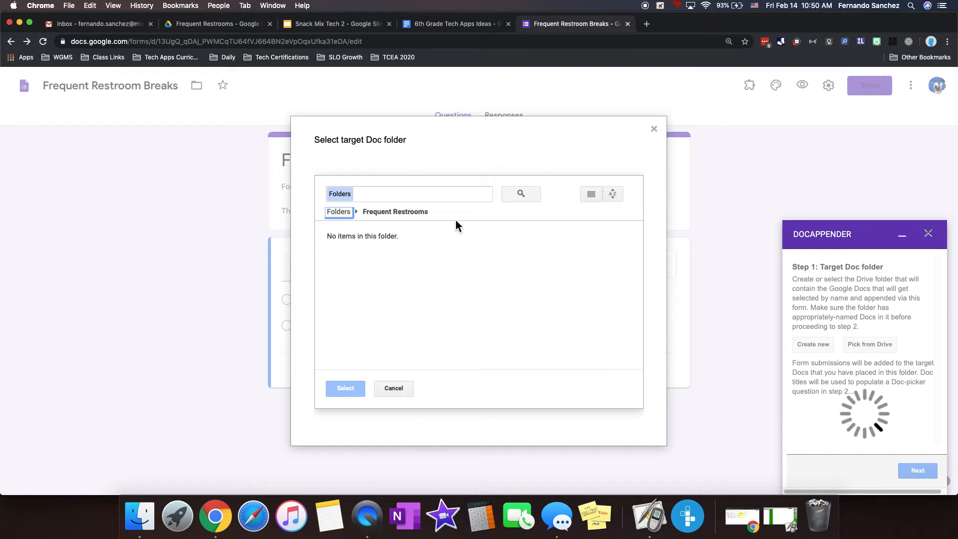
pyautogui.click(406, 213)
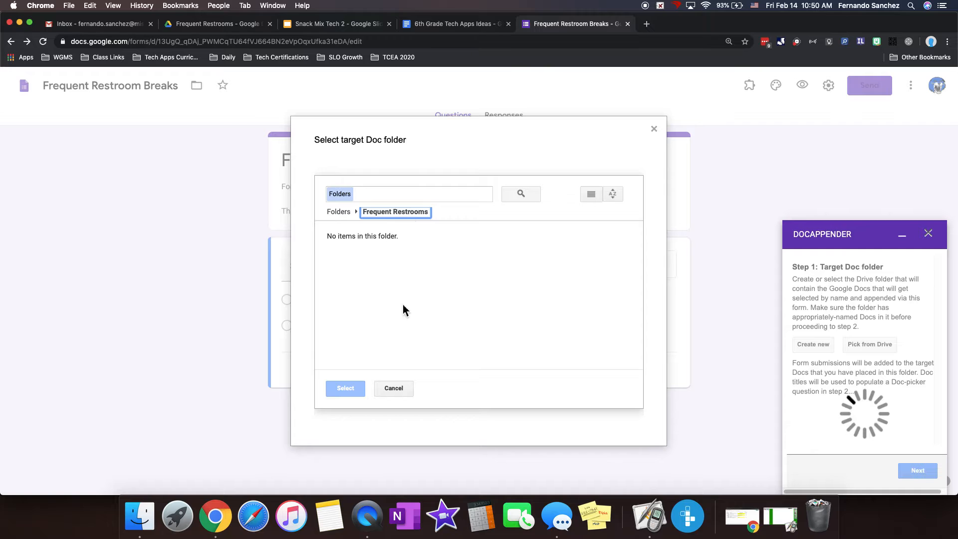
pyautogui.click(349, 210)
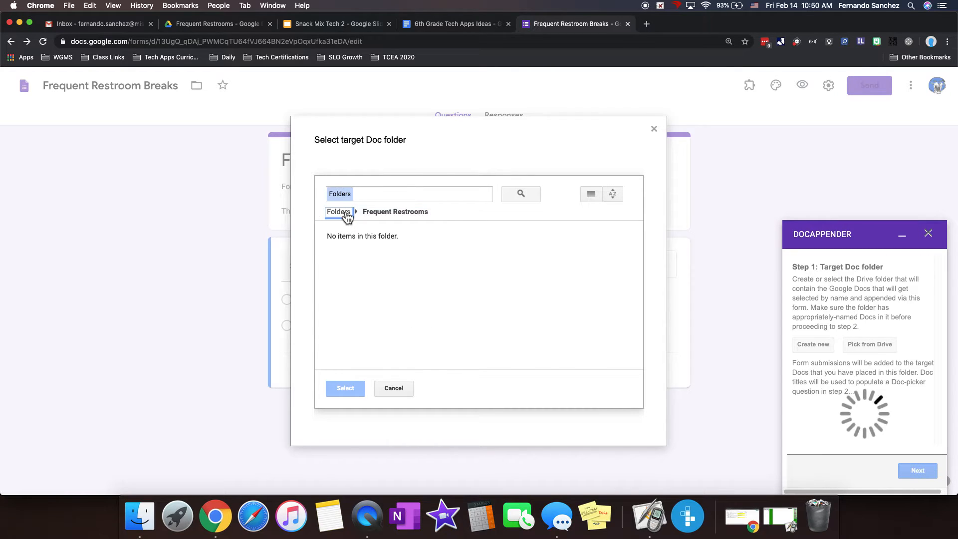
pyautogui.doubleClick(384, 262)
pyautogui.click(343, 388)
pyautogui.click(393, 213)
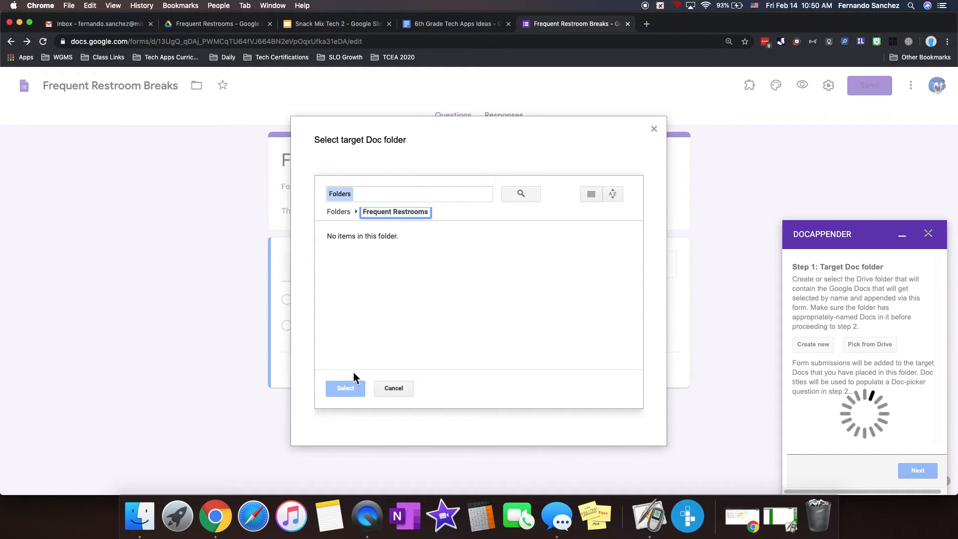
# Select the Frequent Restrooms folder from the folder list as the target and proceed to the doc-picker question setup
pyautogui.click(352, 219)
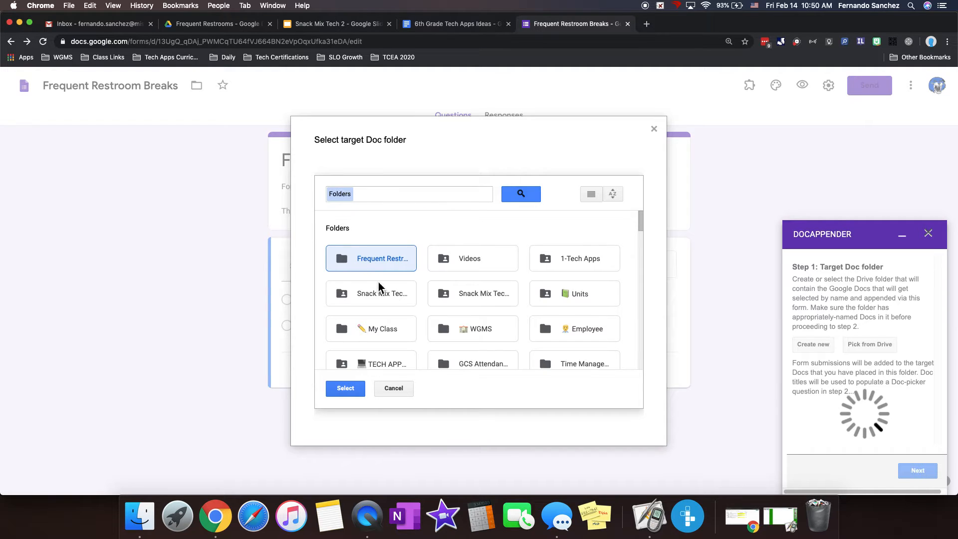
pyautogui.click(351, 388)
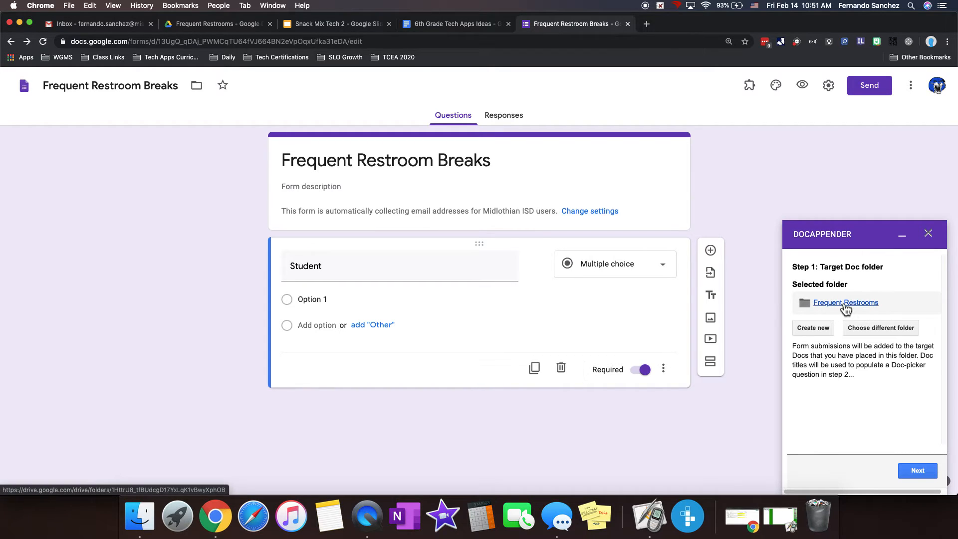
pyautogui.click(916, 471)
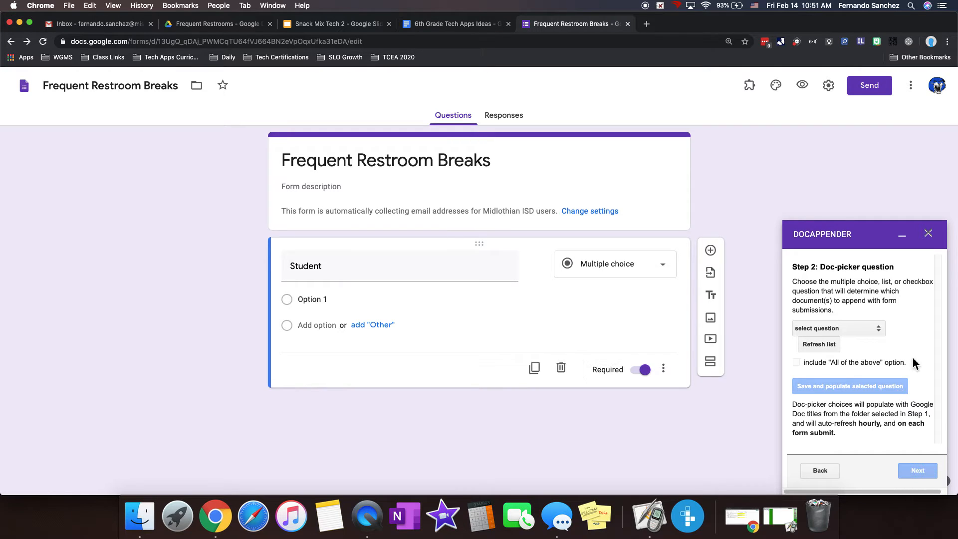
# Refresh the question list, choose Student as the doc-picker question, and populate it with the folder's document titles
pyautogui.click(862, 329)
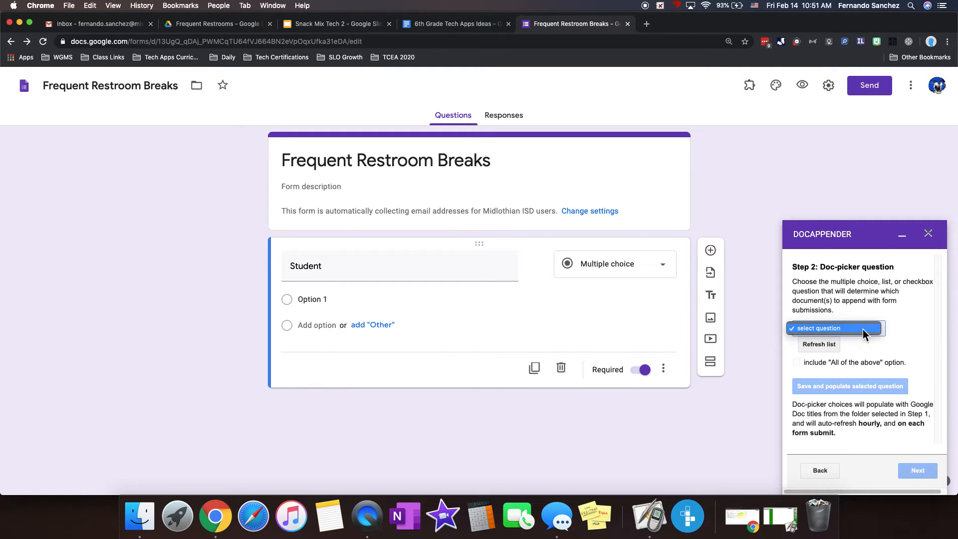
pyautogui.click(875, 329)
pyautogui.click(879, 331)
pyautogui.click(913, 308)
pyautogui.click(813, 347)
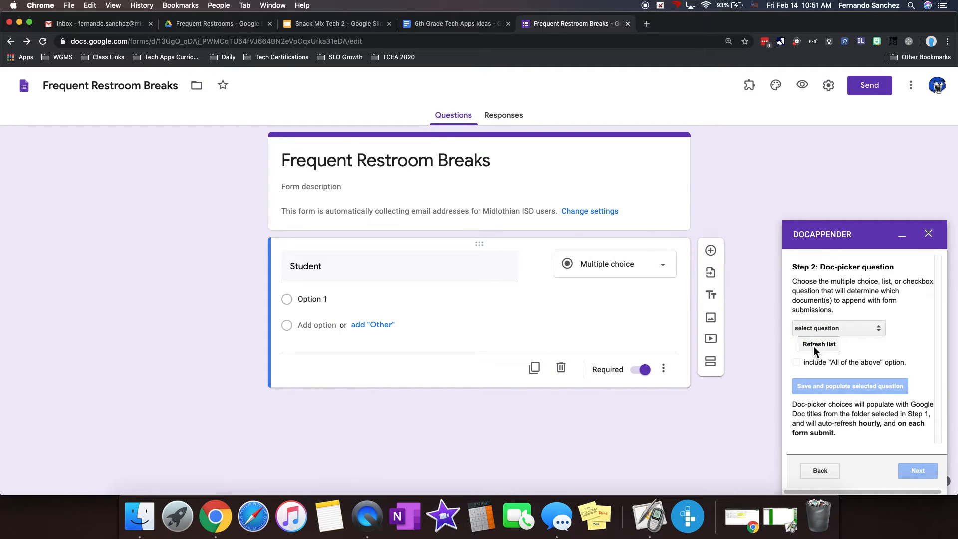
pyautogui.click(859, 329)
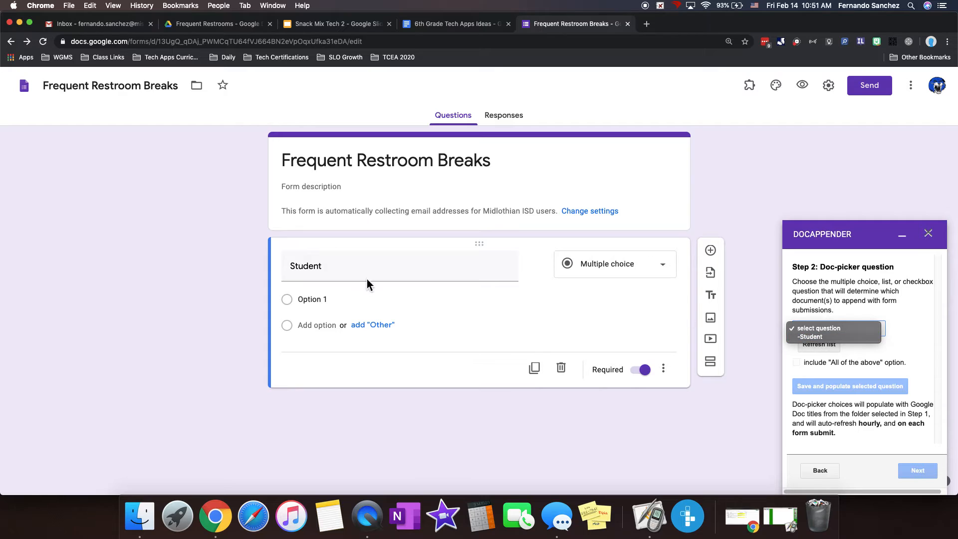
pyautogui.click(813, 337)
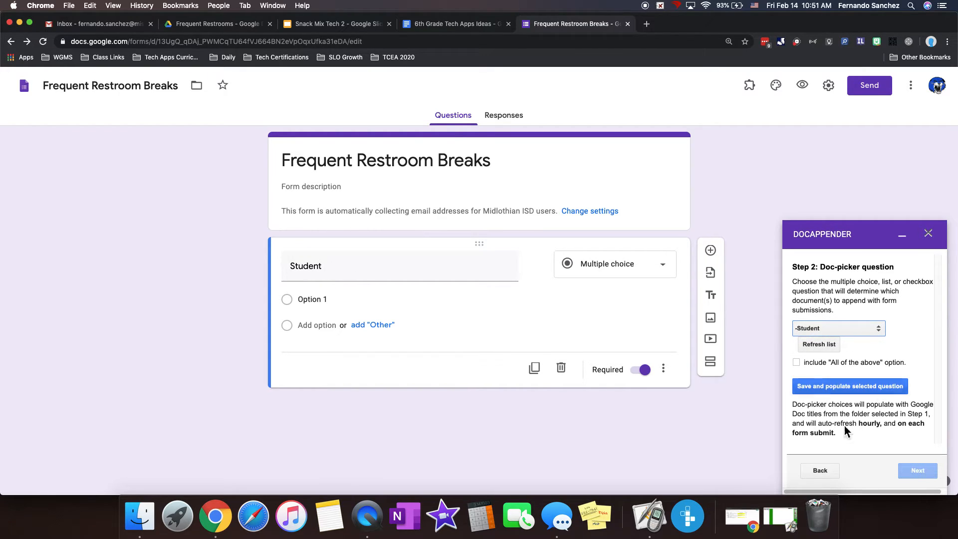
pyautogui.click(830, 386)
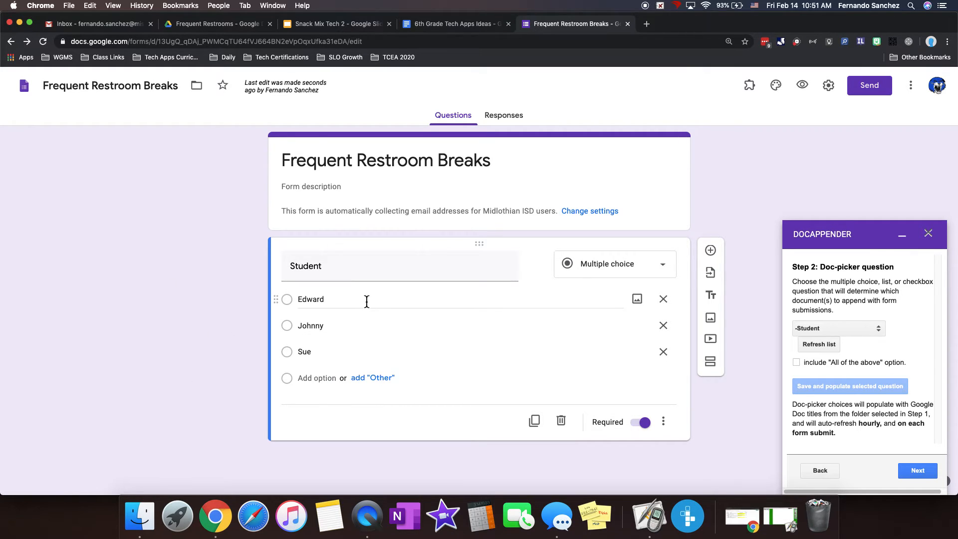
# Enable appending of Timestamp, Username and Student values to the target Docs as rows in a single horizontal table
pyautogui.click(917, 472)
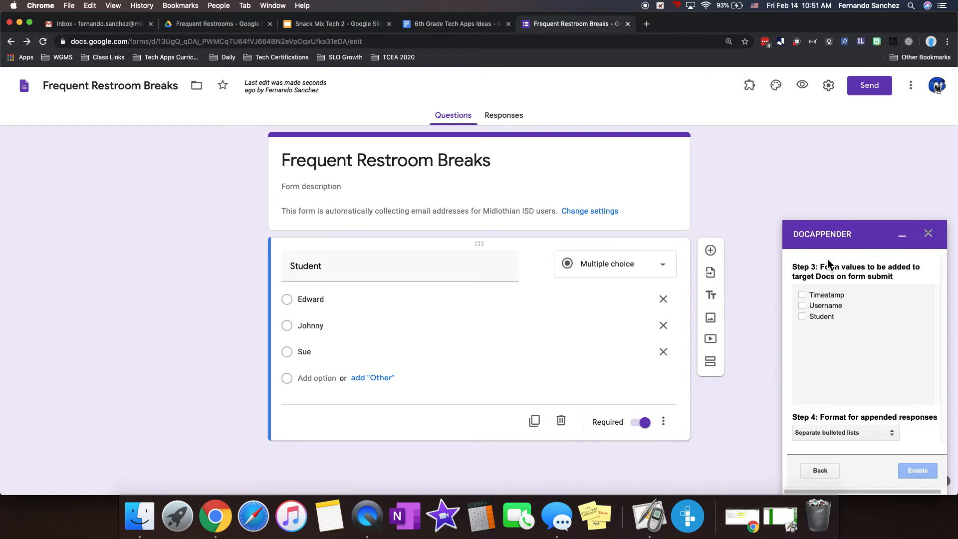
pyautogui.click(801, 294)
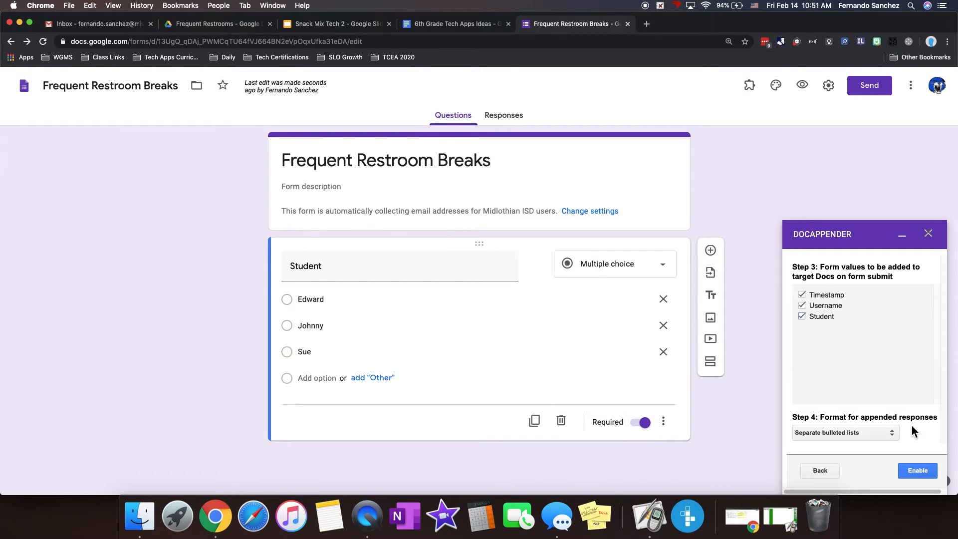
pyautogui.click(892, 432)
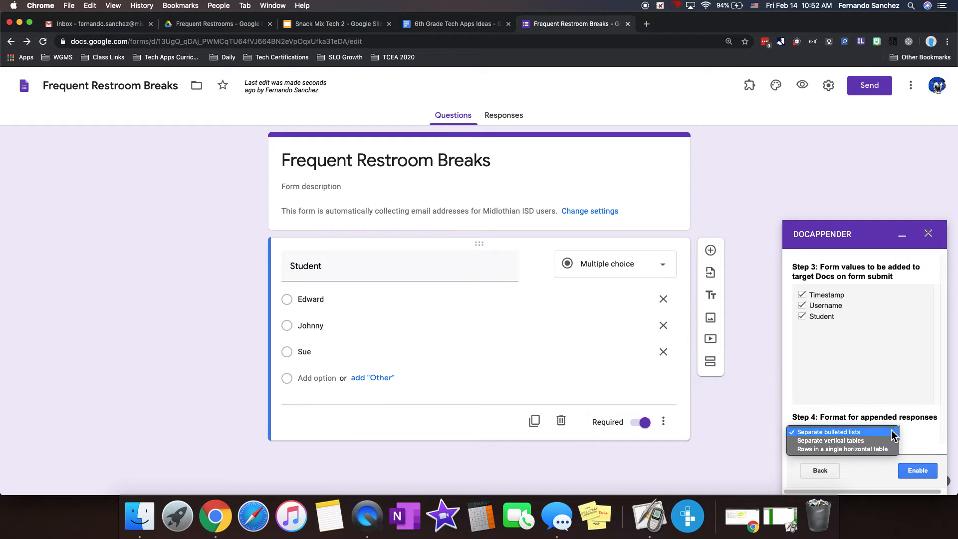
pyautogui.click(846, 449)
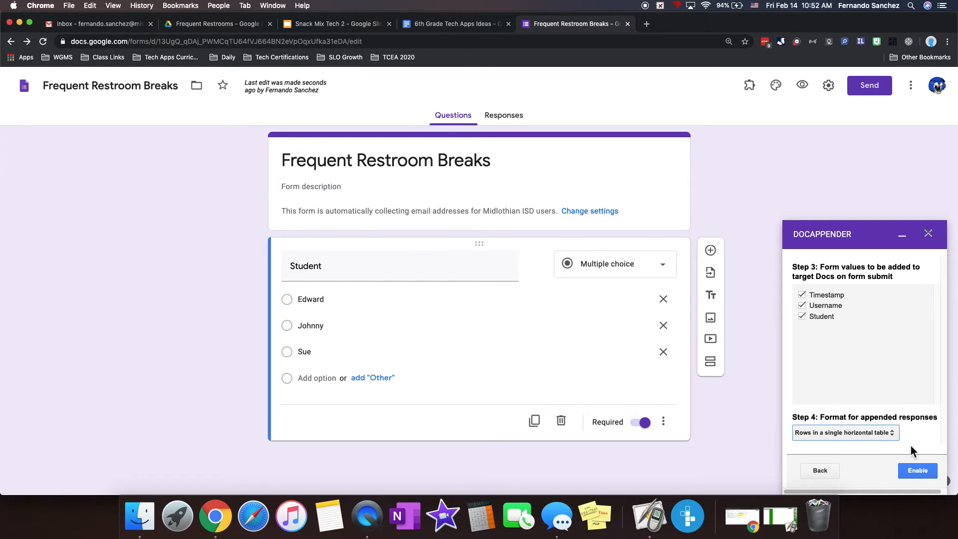
pyautogui.click(918, 473)
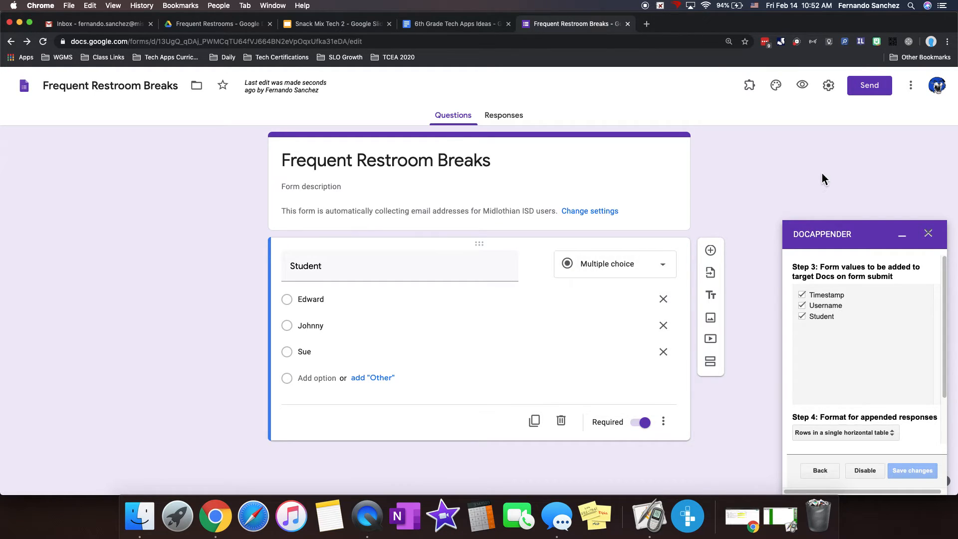
# Close the Doc Appender sidebar and preview the form
pyautogui.click(928, 233)
pyautogui.click(802, 85)
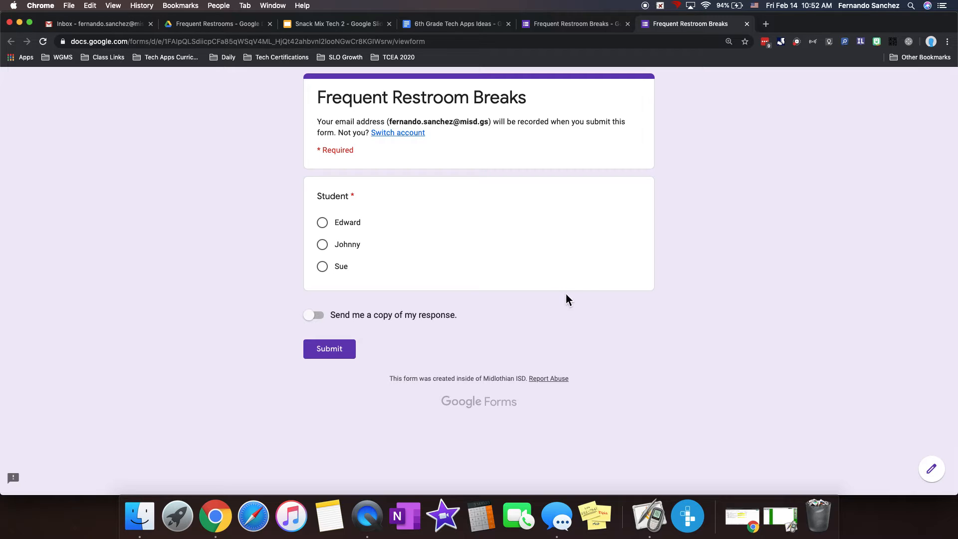
# Submit a test response for the first listed student and open that student's document in the Frequent Restrooms folder
pyautogui.click(323, 223)
pyautogui.click(323, 349)
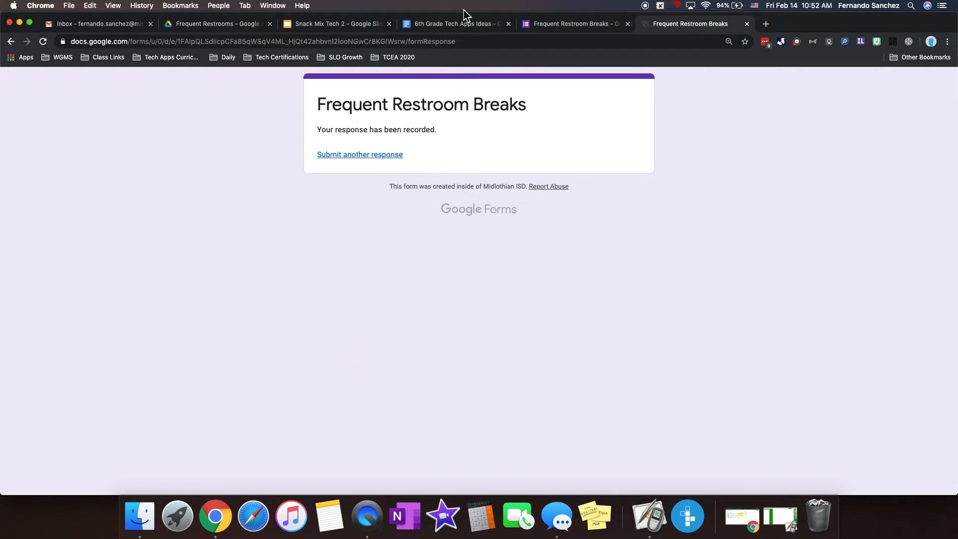
pyautogui.click(200, 24)
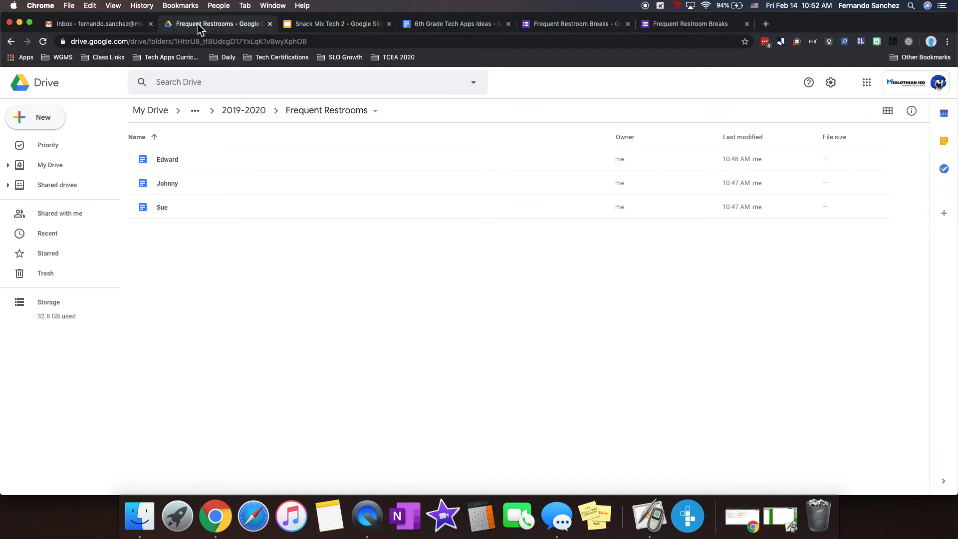
pyautogui.doubleClick(169, 161)
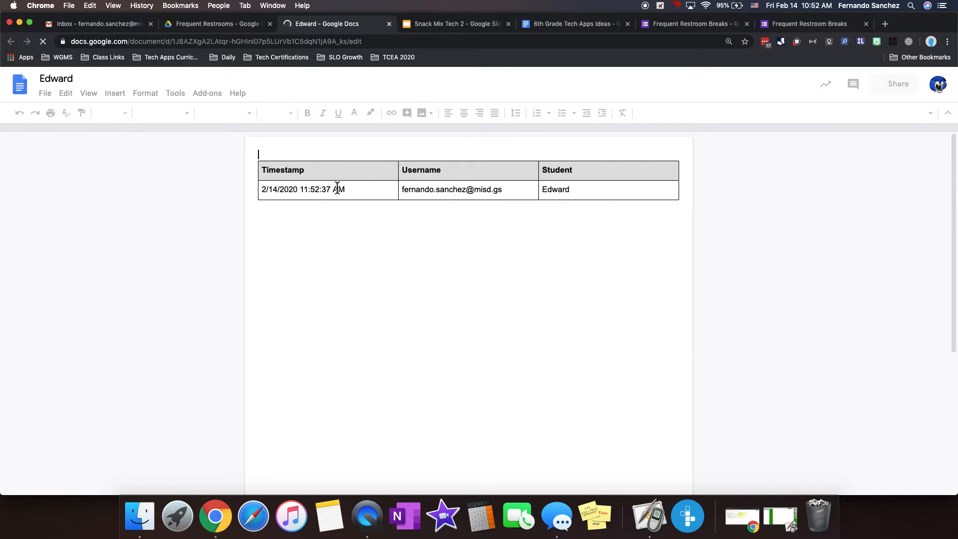
pyautogui.moveTo(400, 194); pyautogui.dragTo(513, 194)
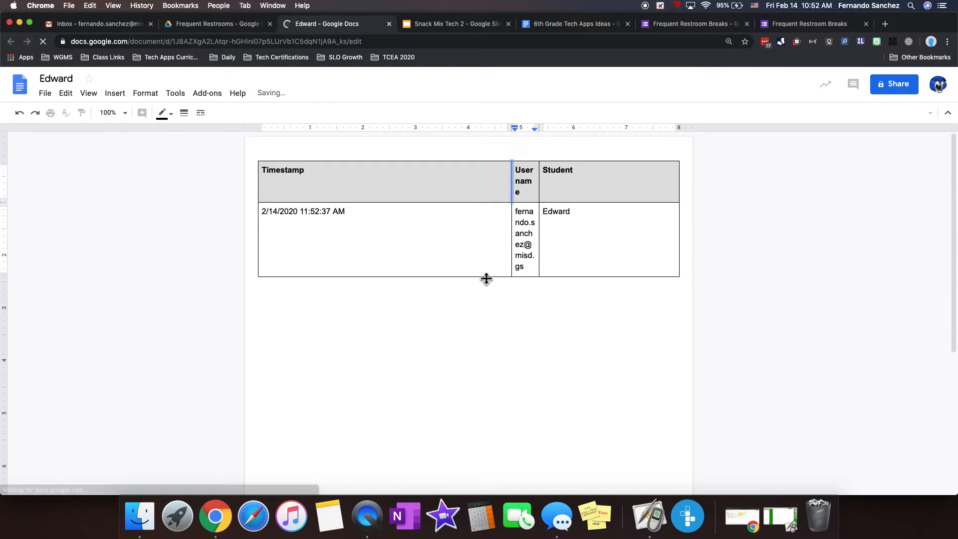
pyautogui.press('super+z')
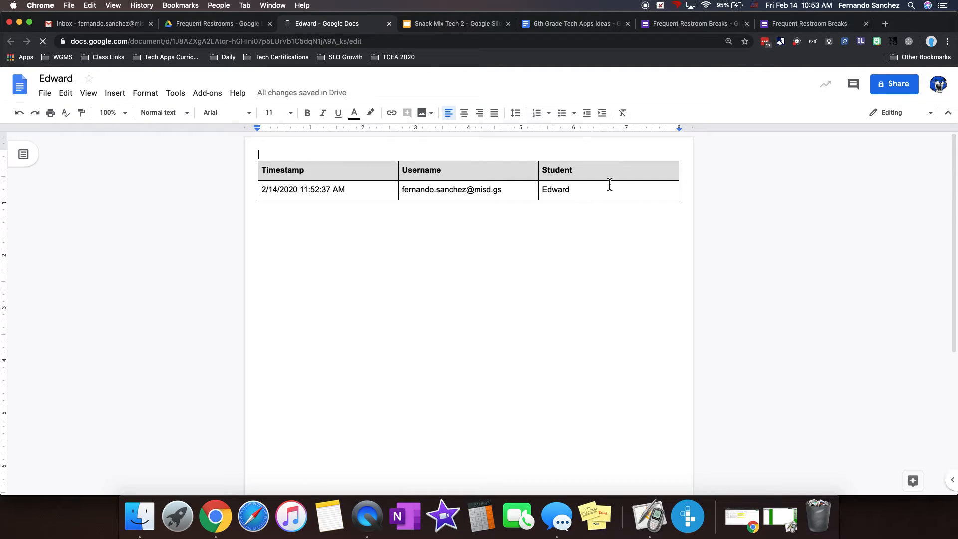
# Submit a second response for the first listed student and check the student's document for the appended row
pyautogui.click(798, 24)
pyautogui.click(352, 156)
pyautogui.click(324, 225)
pyautogui.click(330, 349)
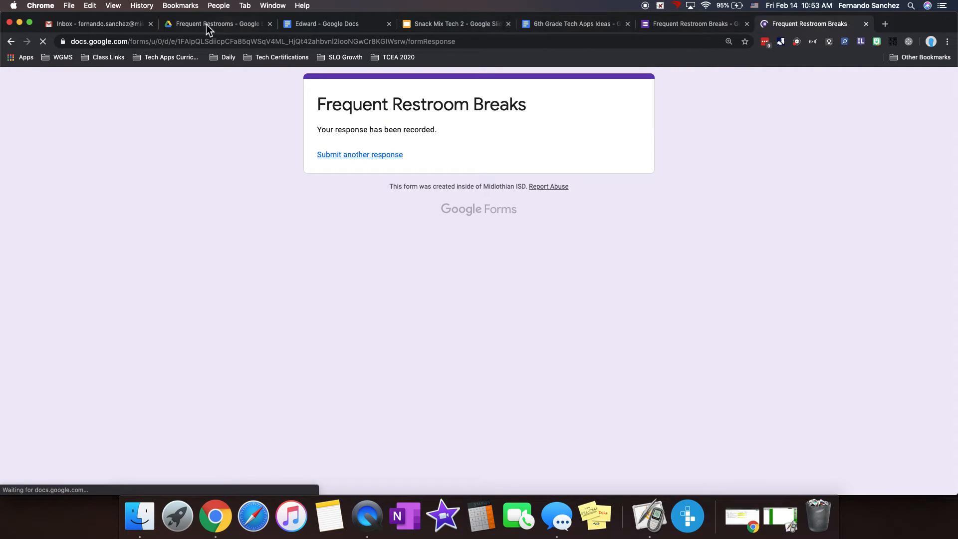
pyautogui.click(307, 27)
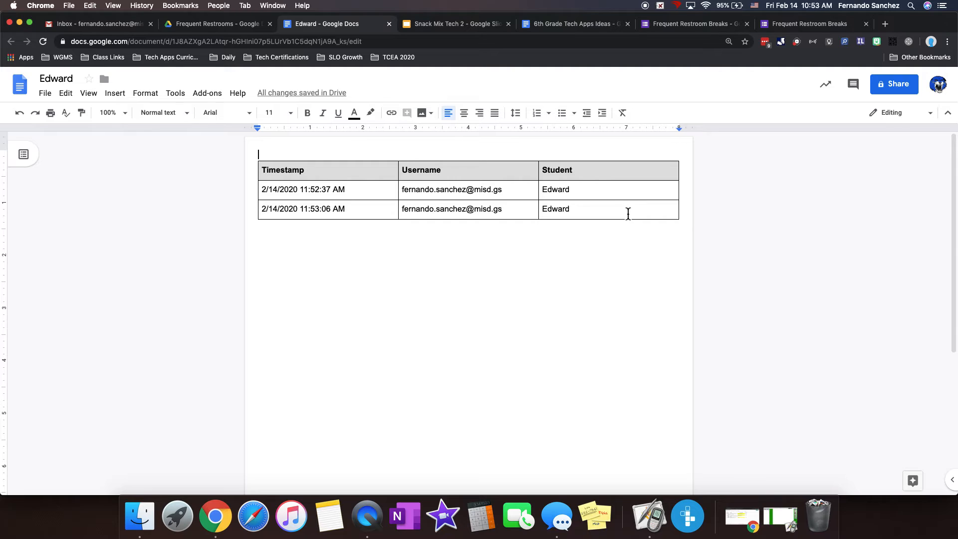
# Add a required paragraph question titled Comments to the Frequent Restroom Breaks form
pyautogui.click(670, 26)
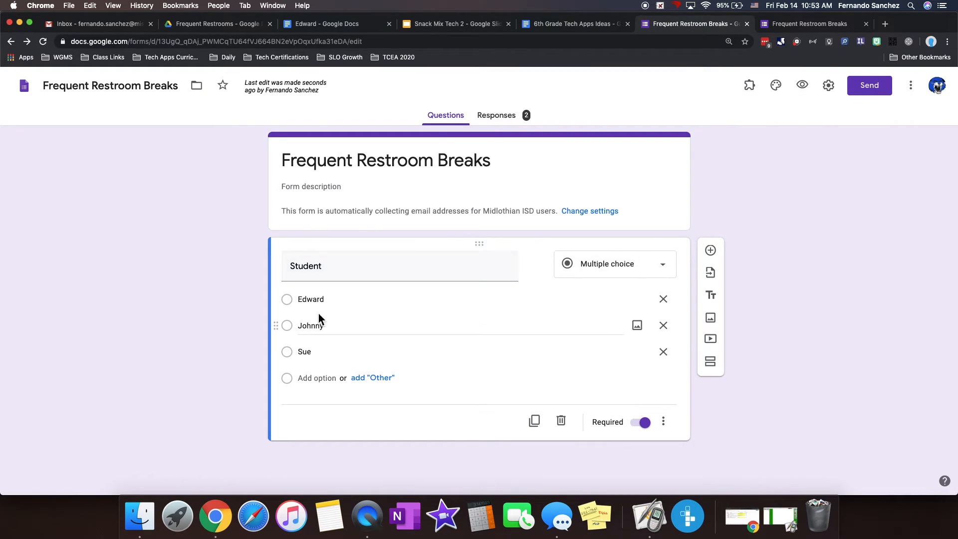
pyautogui.click(711, 251)
pyautogui.write('Comments')
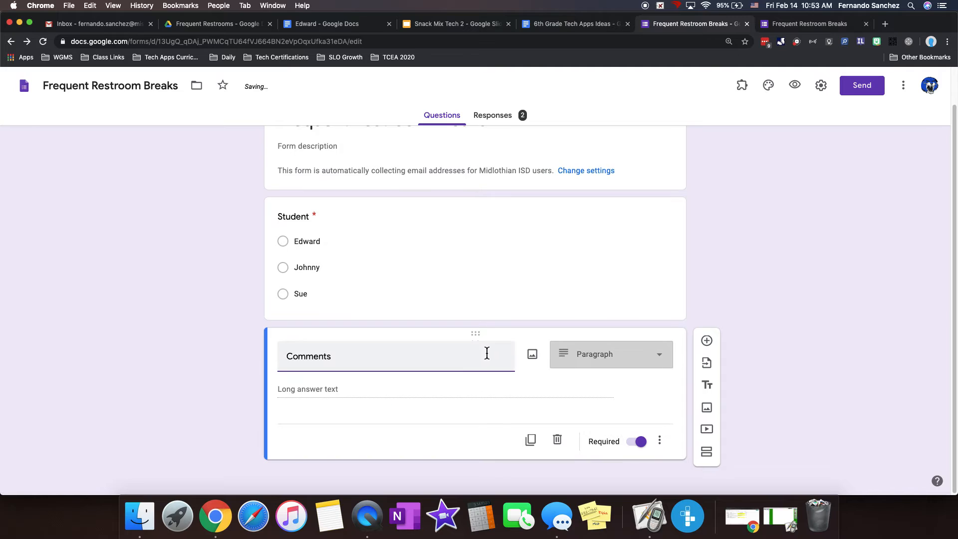
pyautogui.click(604, 363)
pyautogui.click(612, 195)
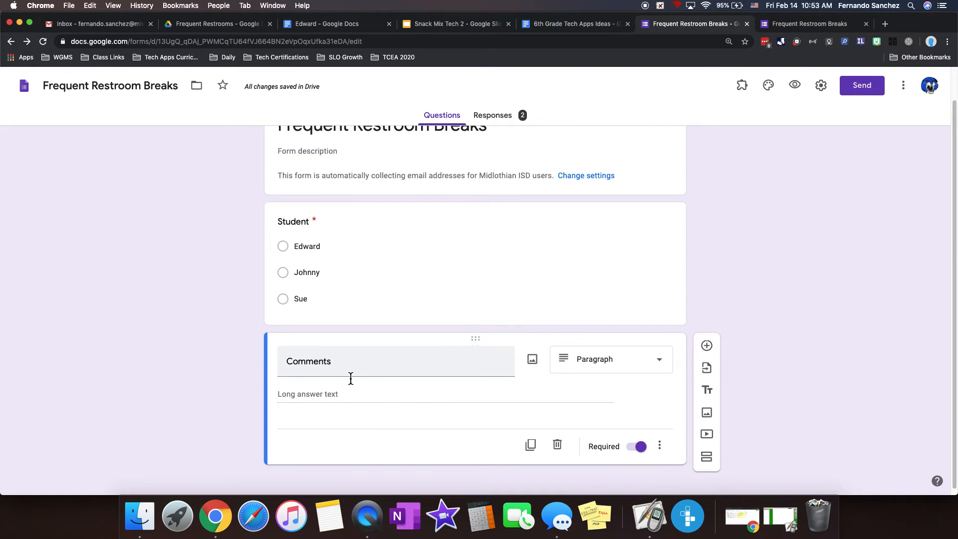
# Preview the form and fill in a response for the first student with the comment "Says he has had a stomach ache all morning long."
pyautogui.scroll(1, 775, 259)
pyautogui.click(794, 84)
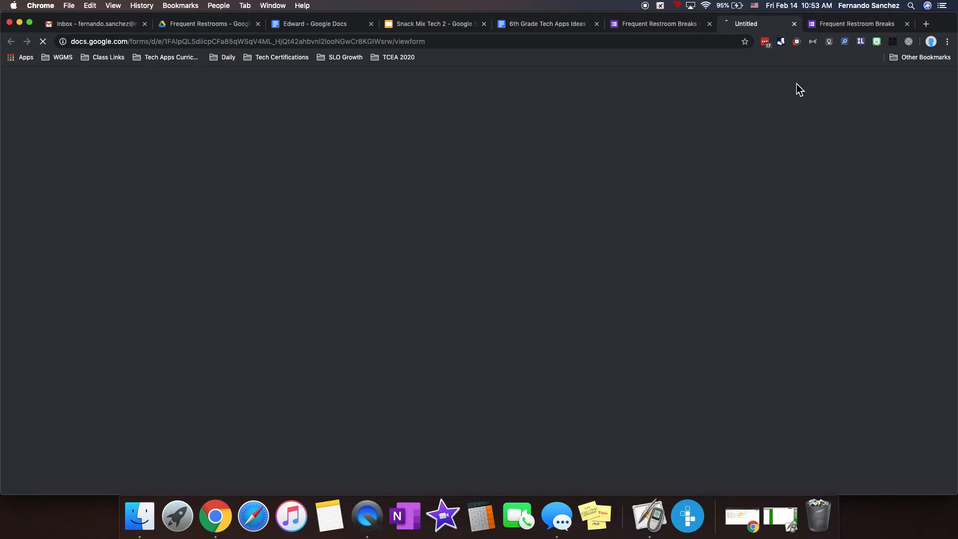
pyautogui.click(318, 222)
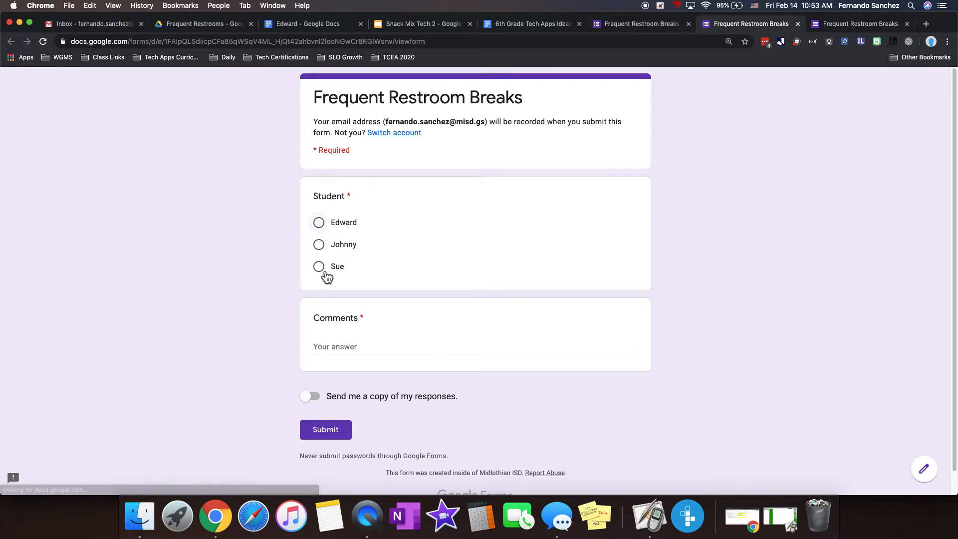
pyautogui.click(338, 346)
pyautogui.write('Says he has had a stomach ache all morning long.')
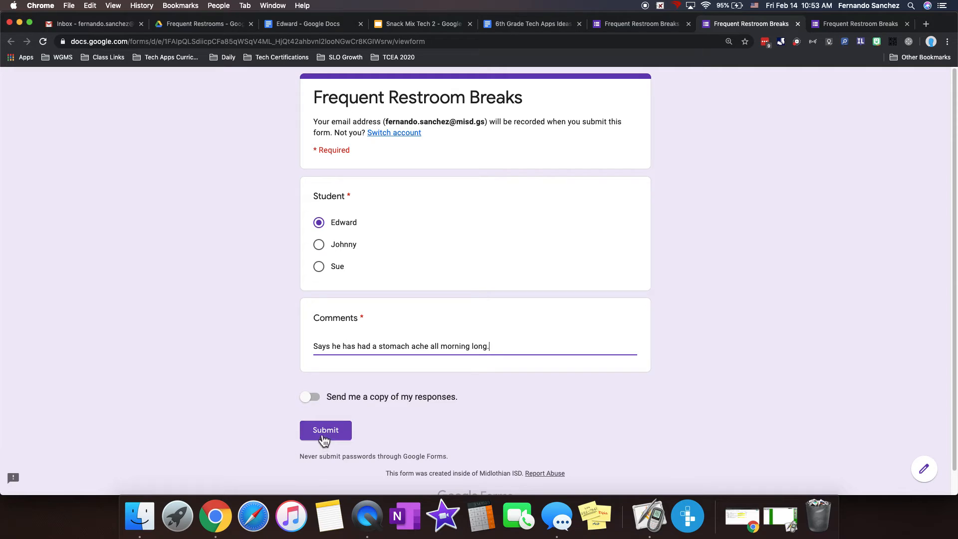
# Delete the whole response table from the first student's document
pyautogui.click(669, 29)
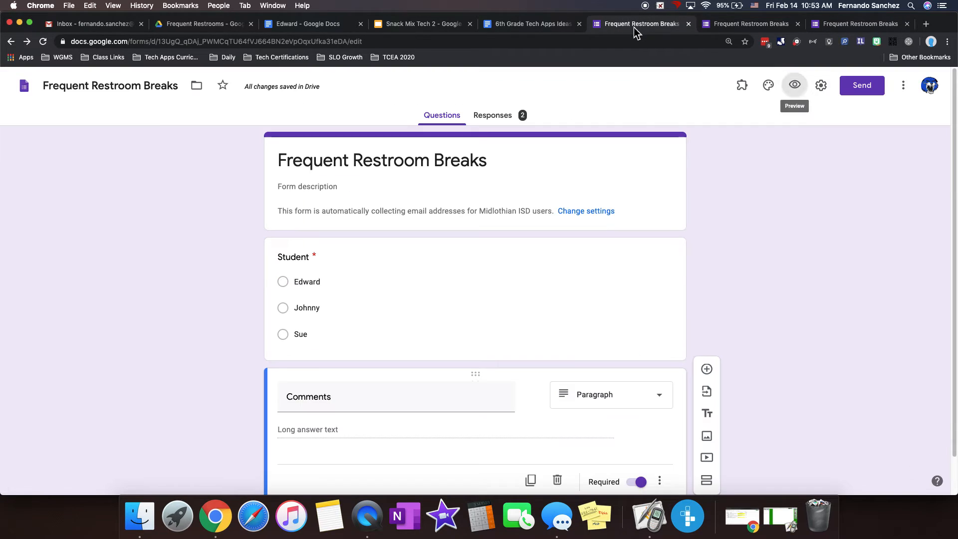
pyautogui.click(505, 28)
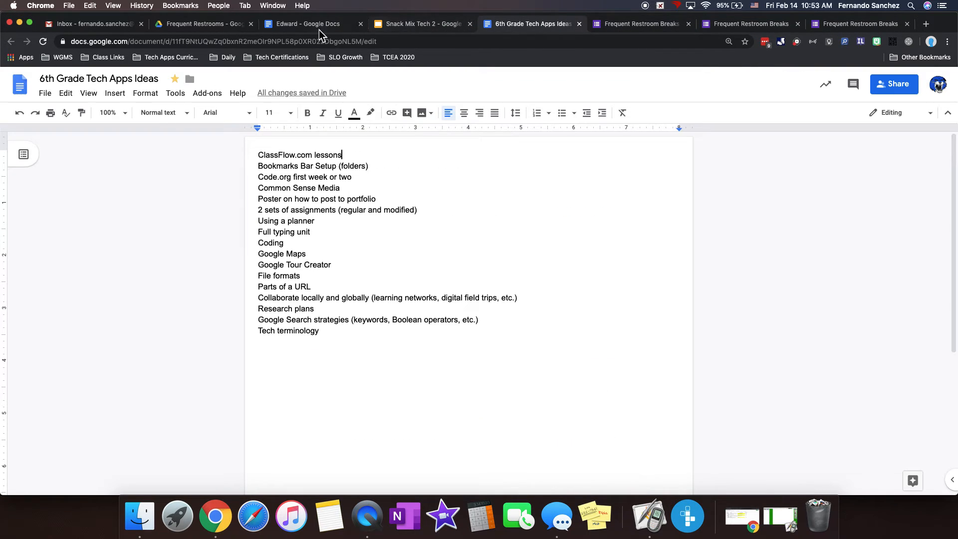
pyautogui.click(303, 28)
pyautogui.moveTo(576, 204); pyautogui.dragTo(212, 151)
pyautogui.press('BackSpace')
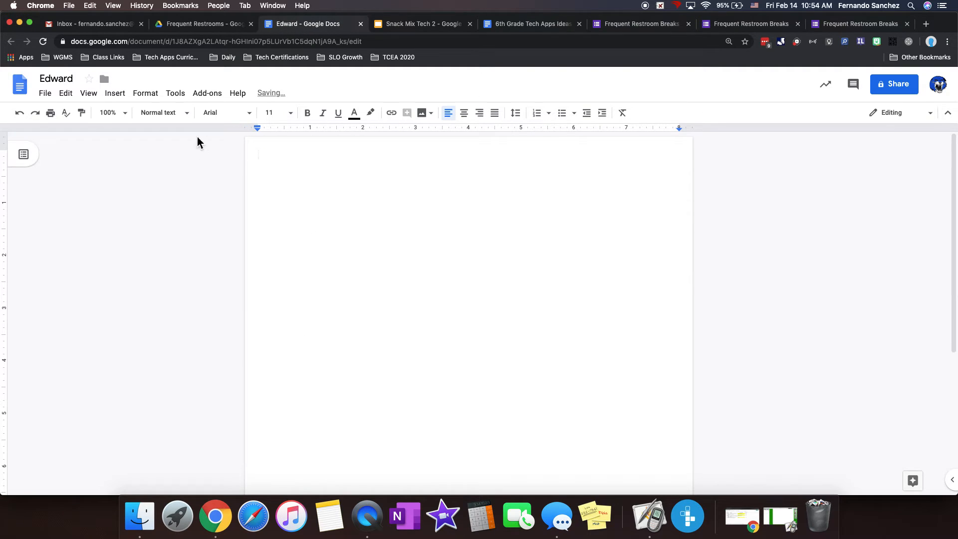
# Submit the filled-in response with the comment and clear the table it appends to the first student's document
pyautogui.click(839, 23)
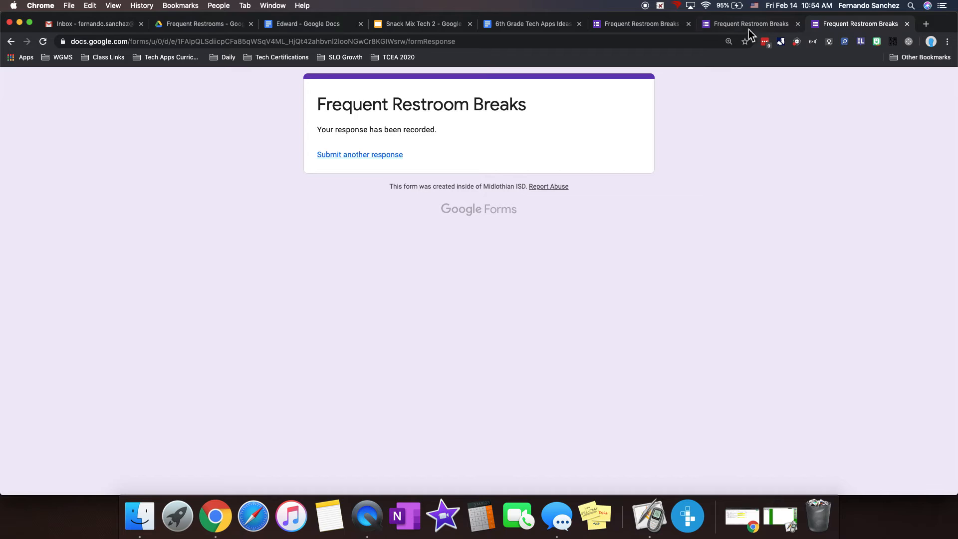
pyautogui.click(738, 26)
pyautogui.click(313, 432)
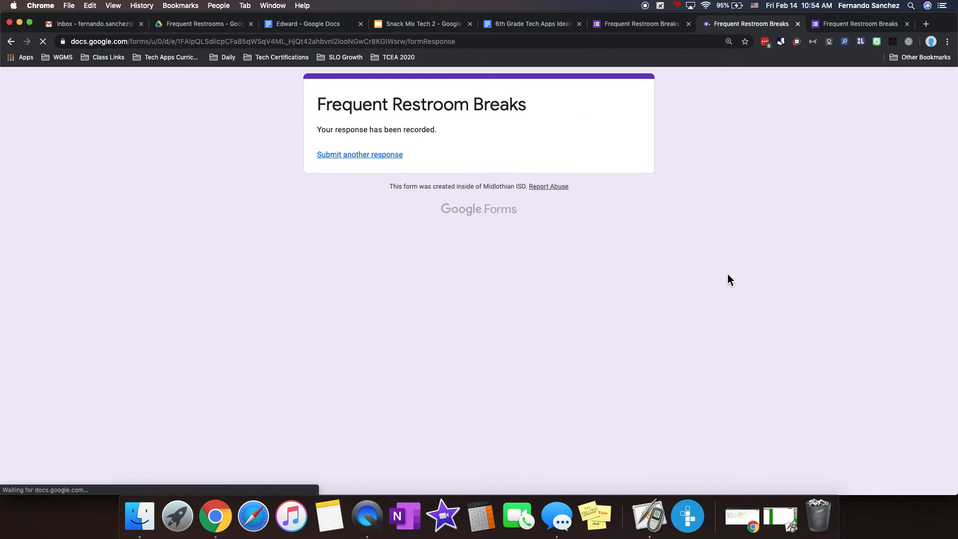
pyautogui.click(292, 28)
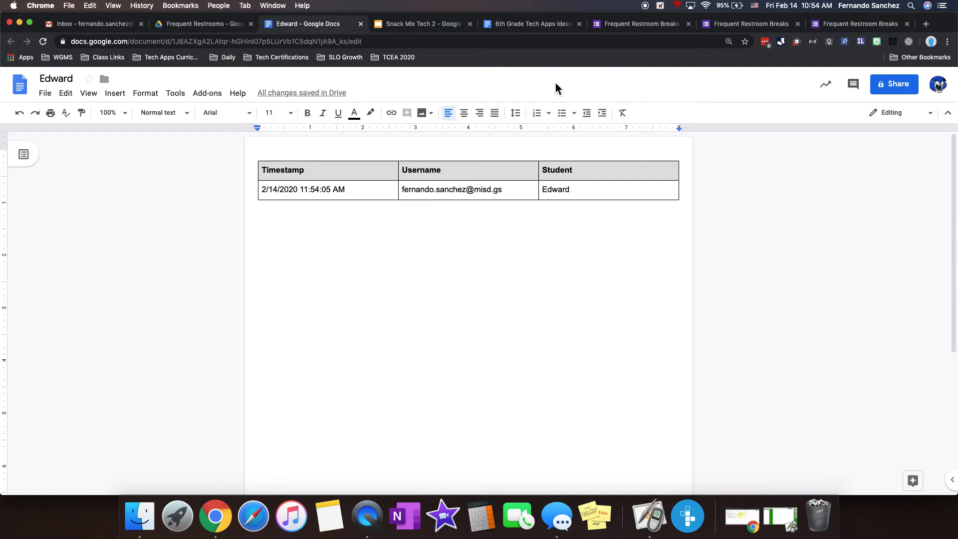
pyautogui.moveTo(596, 194); pyautogui.dragTo(131, 142)
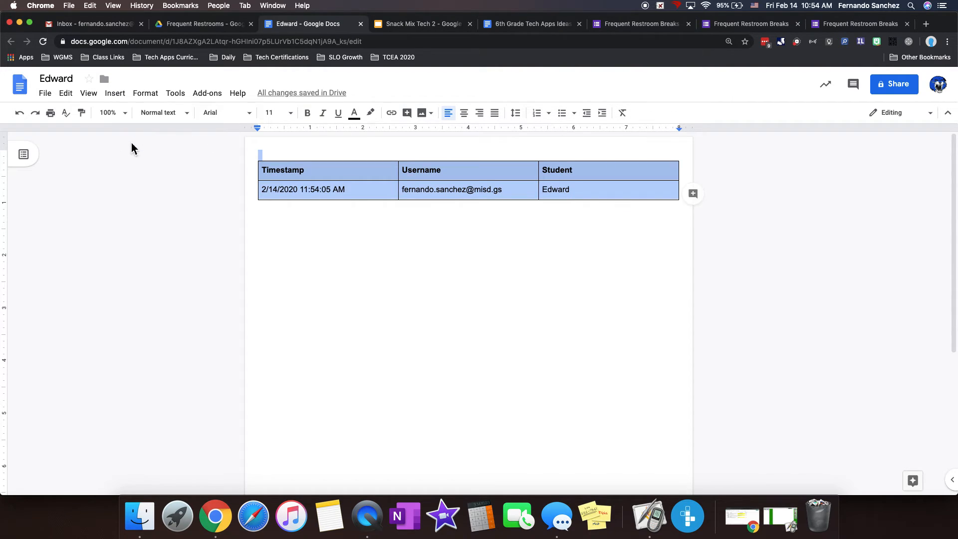
pyautogui.press('BackSpace')
# Reopen the Doc Appender sidebar in the form editor and keep Frequent Restrooms as the target folder, proceeding to the doc-picker question
pyautogui.click(849, 24)
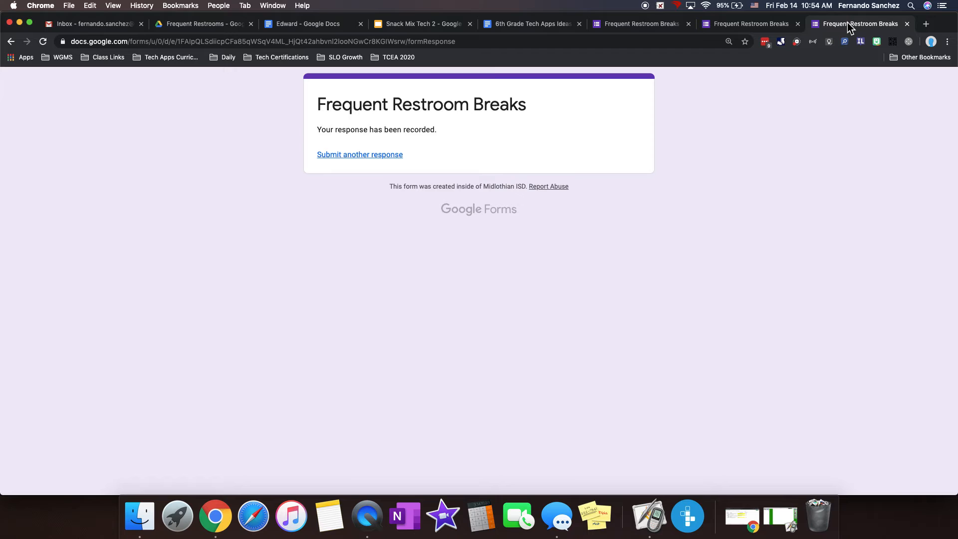
pyautogui.click(705, 24)
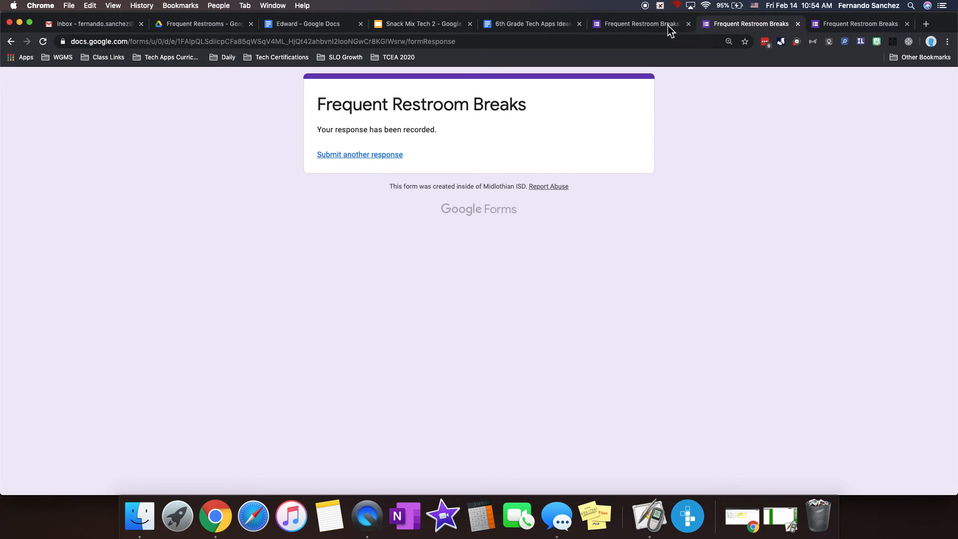
pyautogui.click(648, 28)
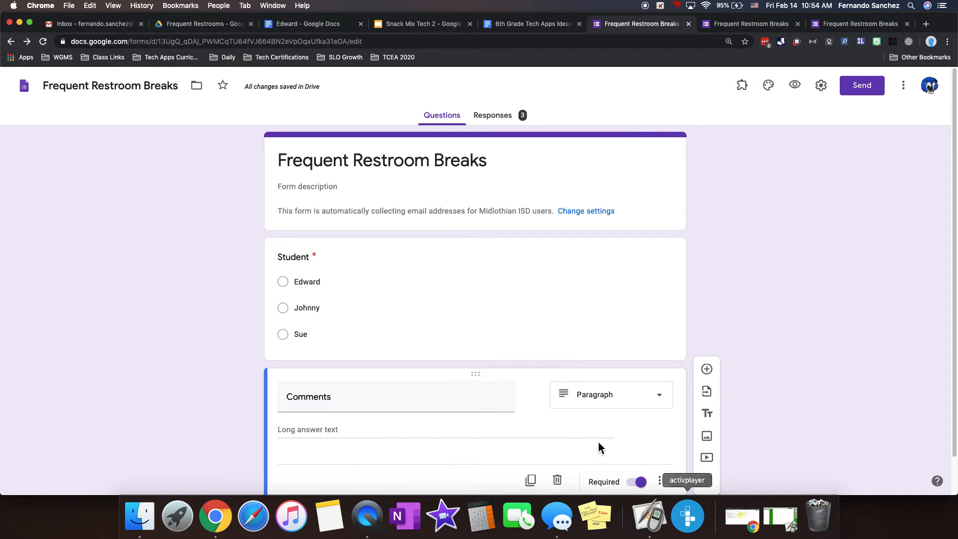
pyautogui.scroll(-2, 824, 364)
pyautogui.scroll(2, 821, 362)
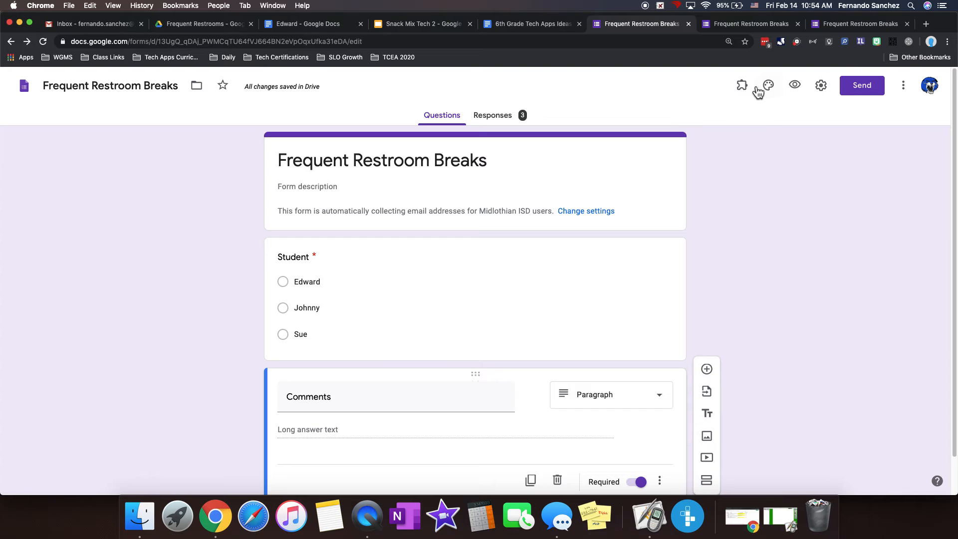
pyautogui.click(752, 115)
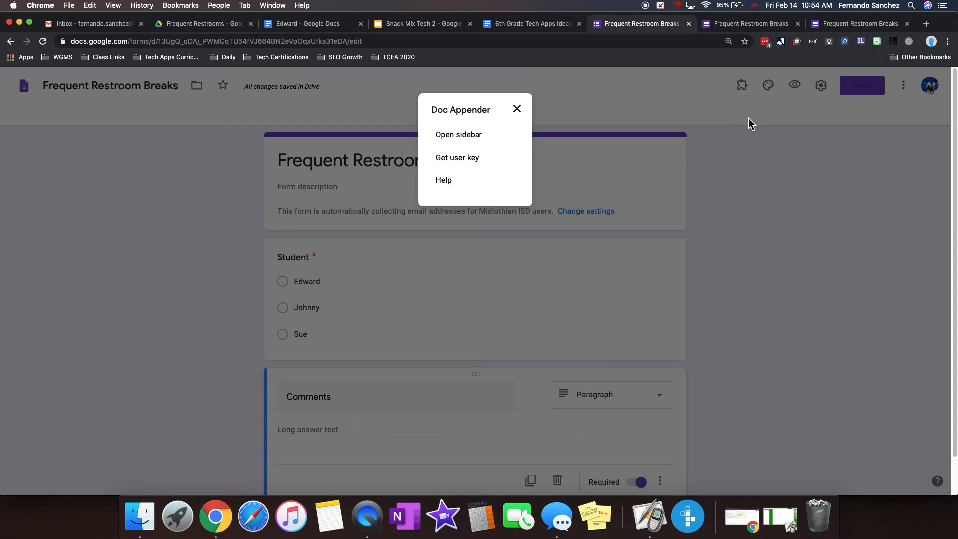
pyautogui.click(455, 140)
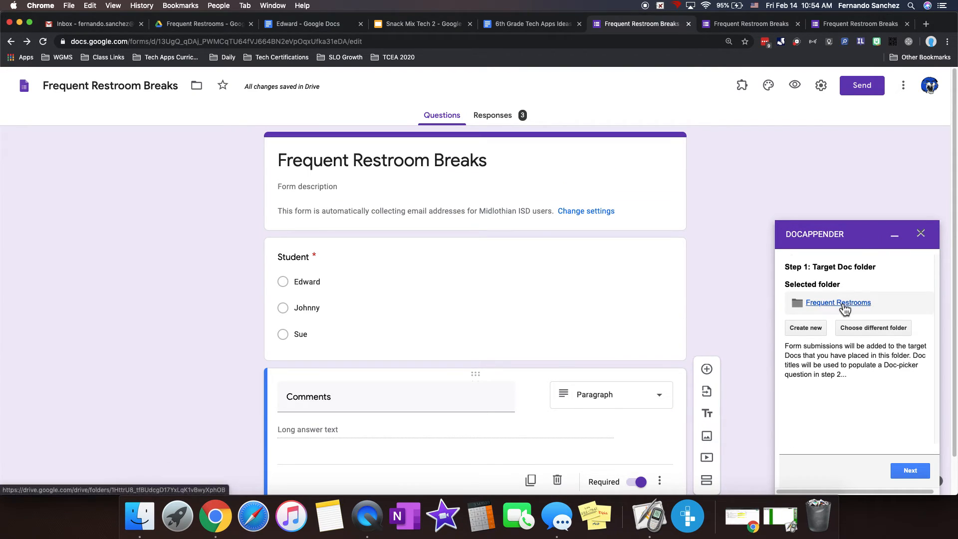
pyautogui.click(910, 471)
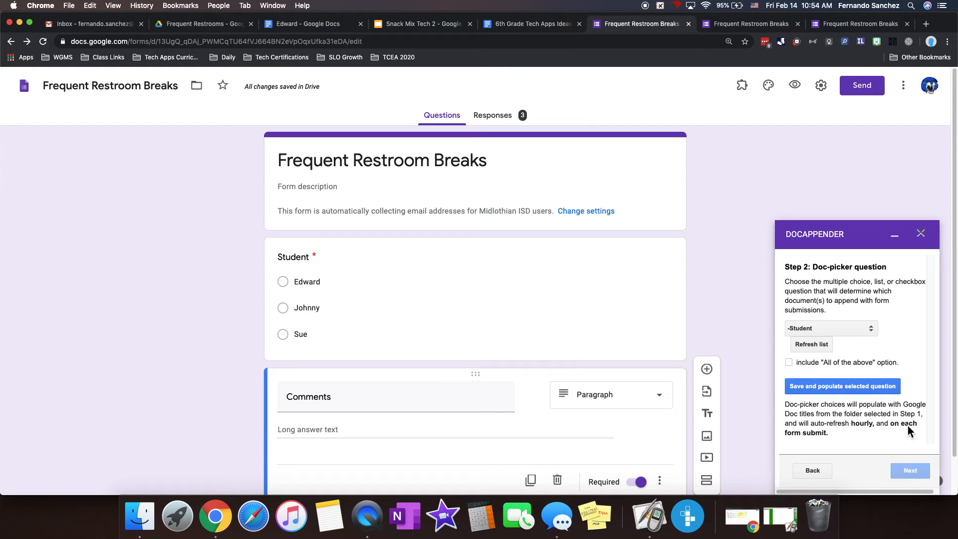
# Refresh the question list, keep Student as the doc-picker question, and save and populate it
pyautogui.click(871, 330)
pyautogui.click(870, 328)
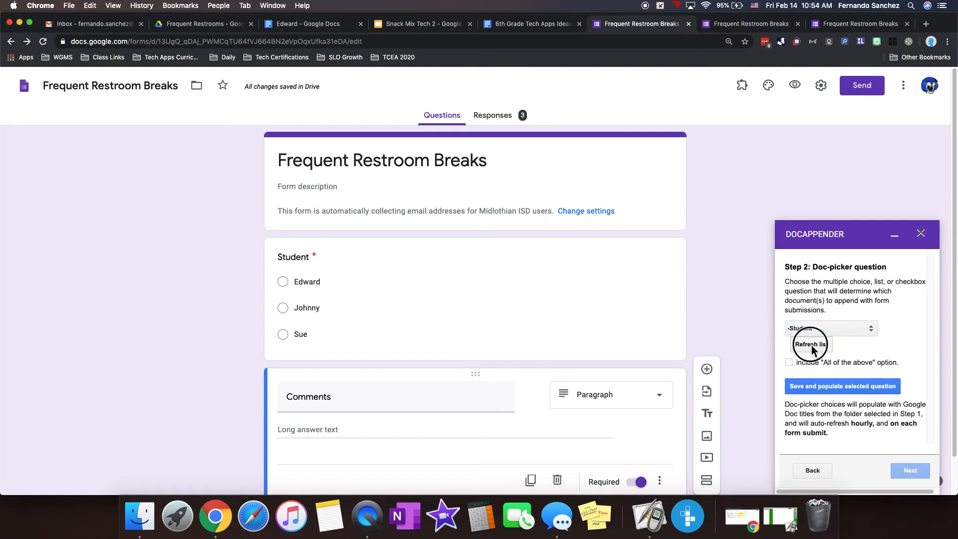
pyautogui.click(872, 328)
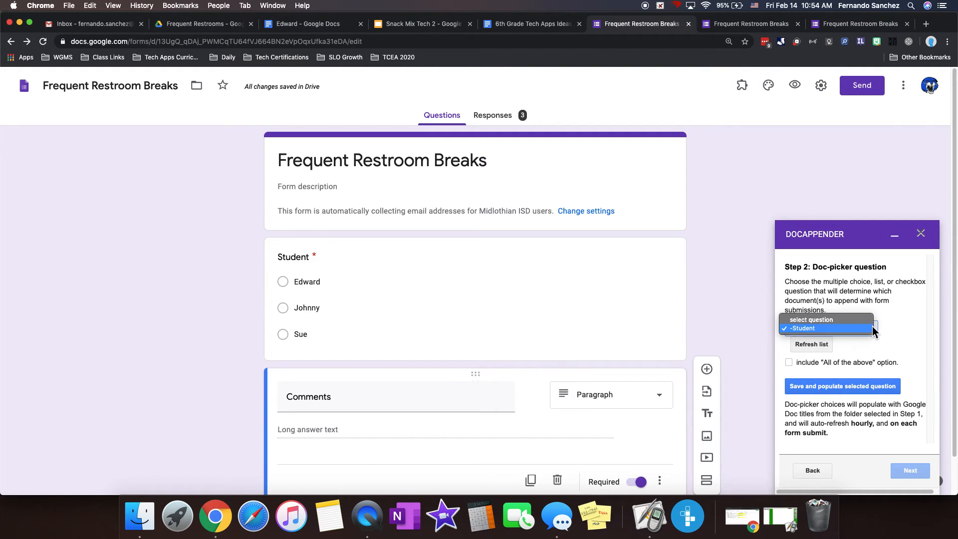
pyautogui.click(890, 310)
pyautogui.scroll(-1, 890, 309)
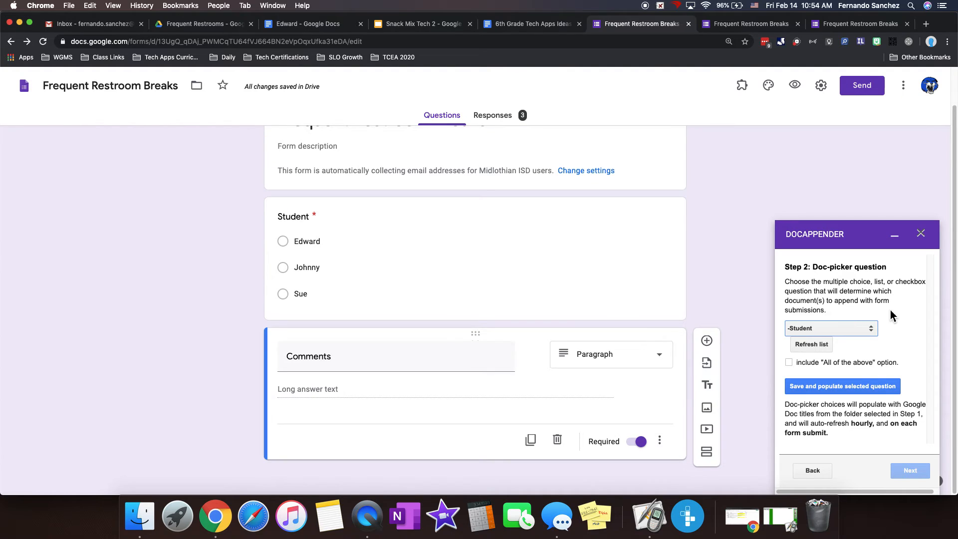
pyautogui.click(833, 387)
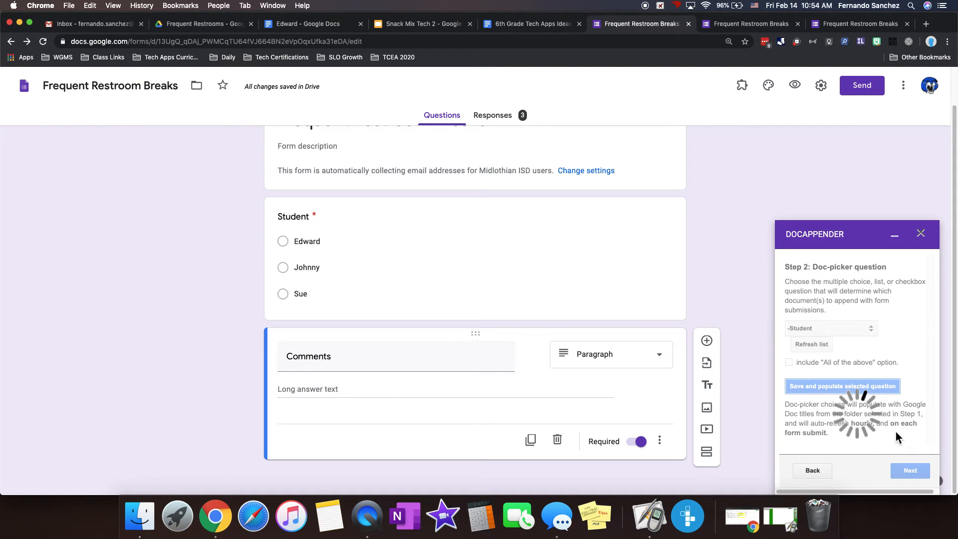
# Add Comments to the form values appended to the target Docs and save the changes
pyautogui.click(909, 470)
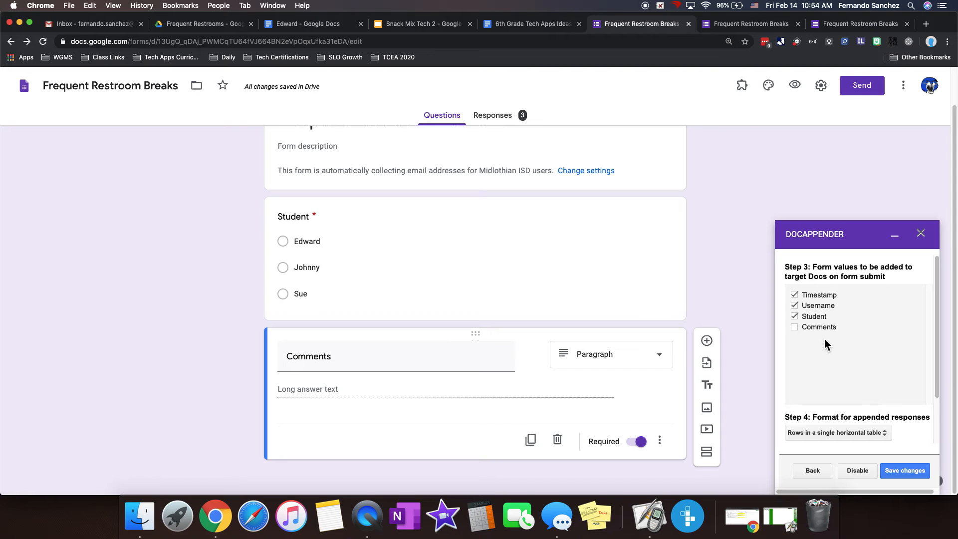
pyautogui.click(794, 328)
pyautogui.click(902, 471)
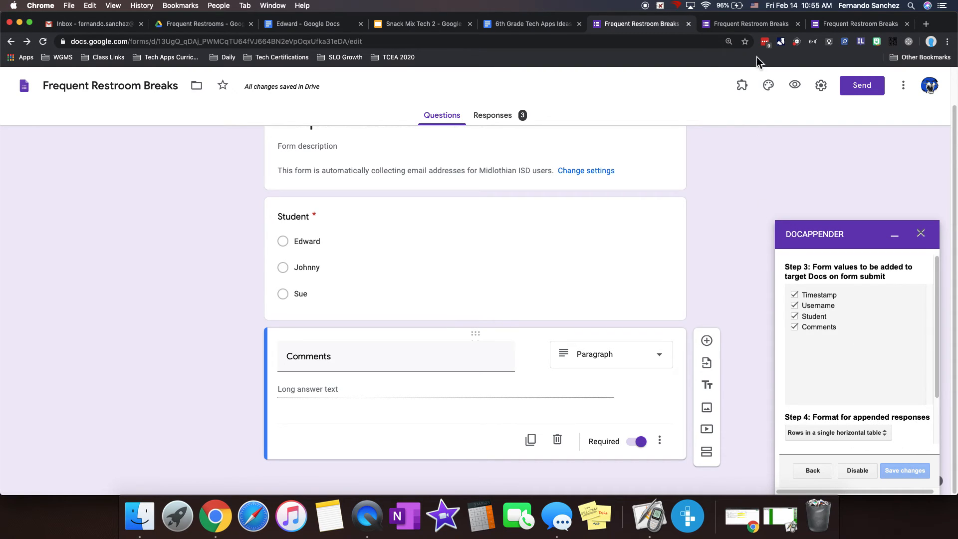
# Close the Doc Appender sidebar, open a fresh form preview, and switch to the first student's document
pyautogui.click(920, 233)
pyautogui.click(794, 86)
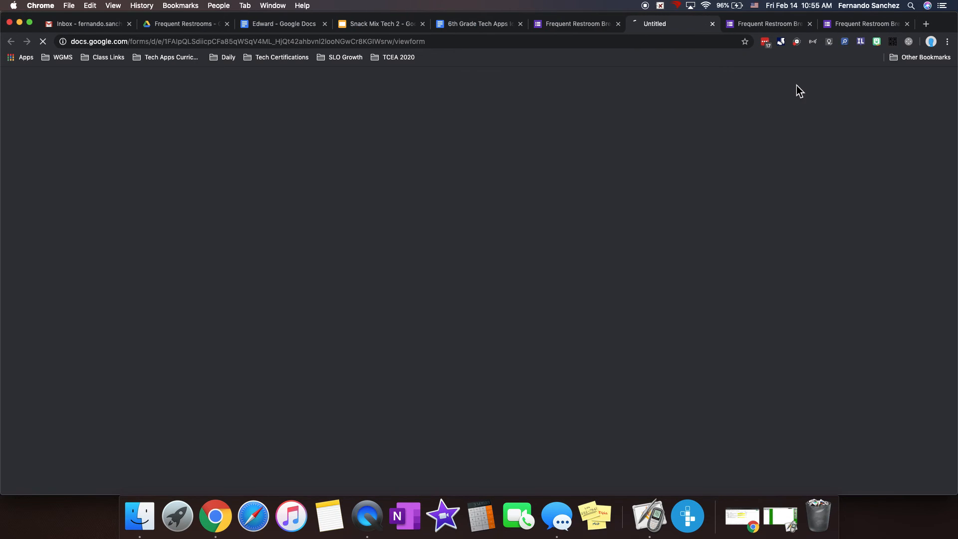
pyautogui.click(288, 29)
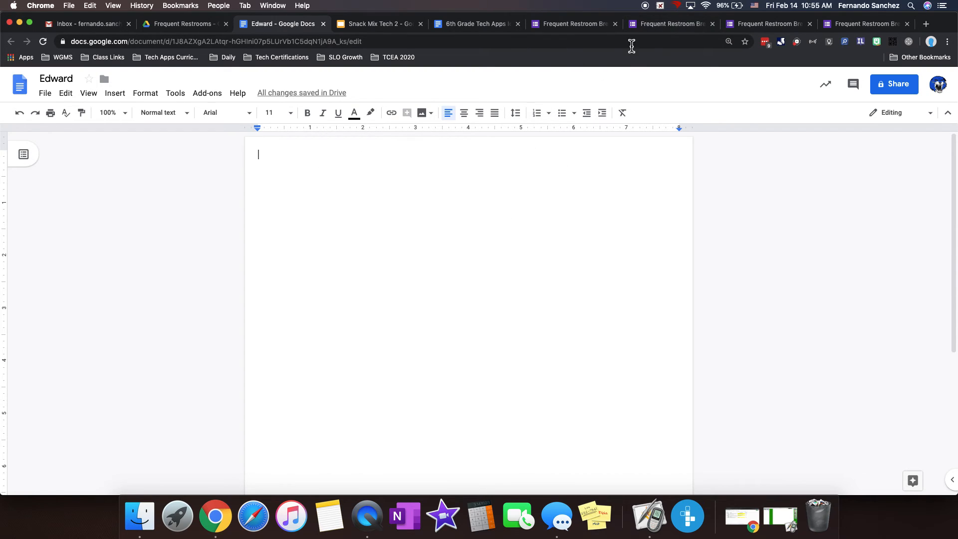
pyautogui.click(658, 25)
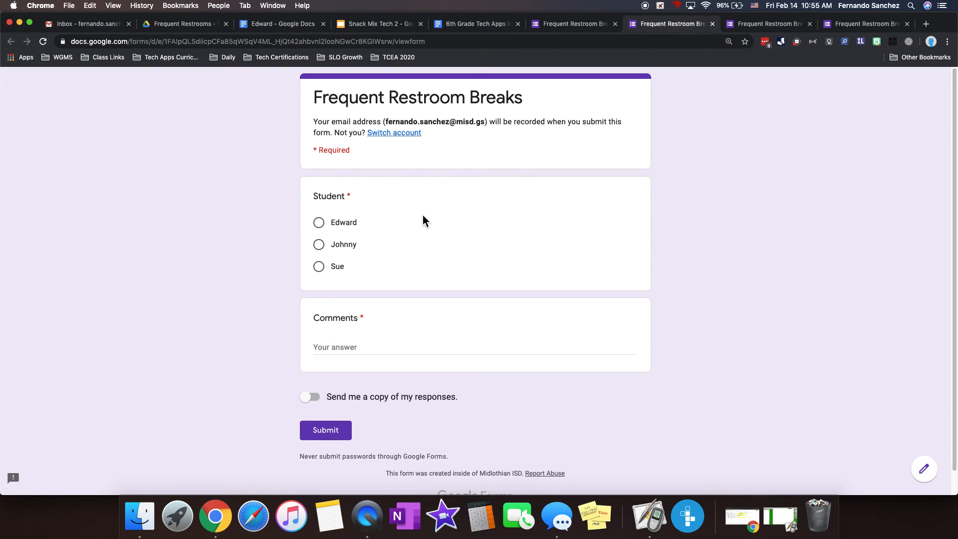
pyautogui.click(328, 229)
pyautogui.click(340, 346)
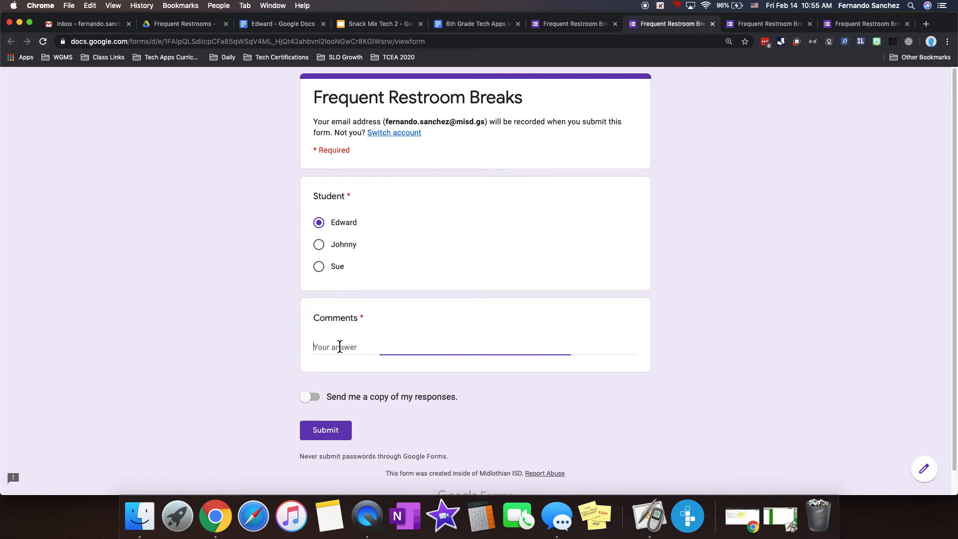
pyautogui.click(712, 24)
pyautogui.click(563, 175)
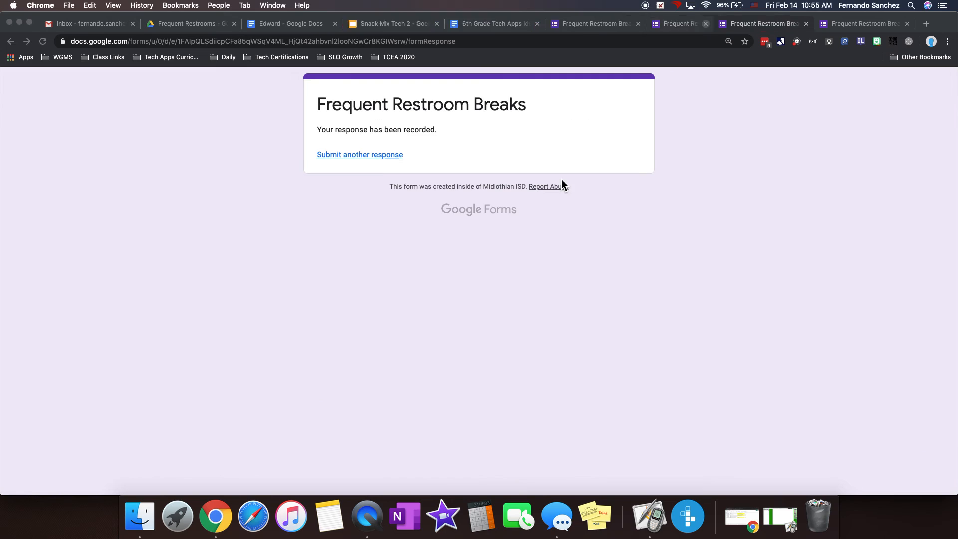
# Submit another form response for the first student with the comment "Says he had a belly ache", and check that student's document
pyautogui.click(366, 159)
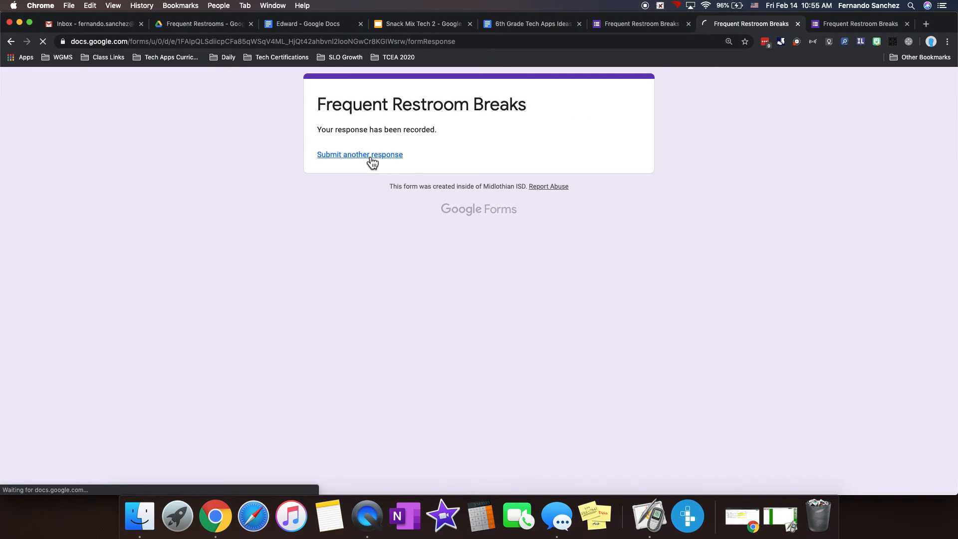
pyautogui.click(338, 221)
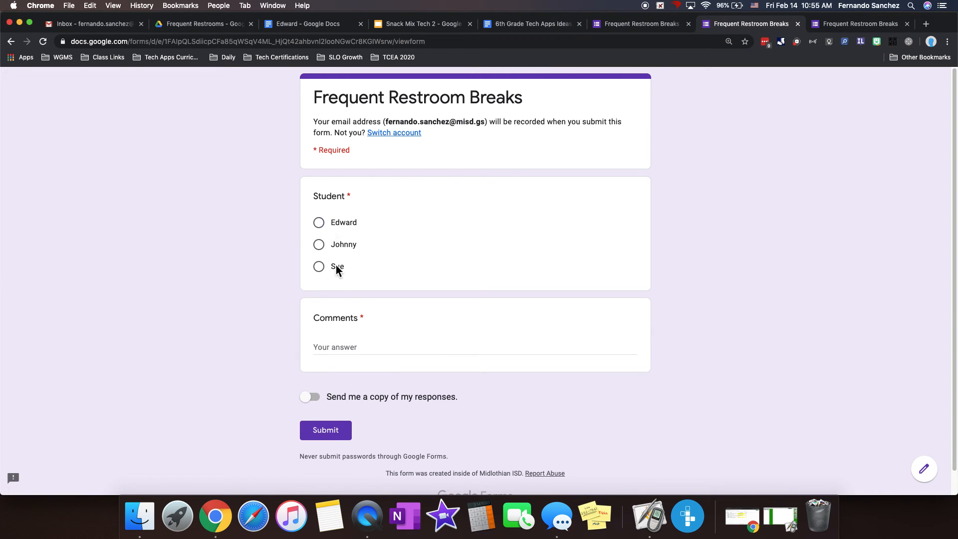
pyautogui.click(416, 342)
pyautogui.write('Says he had a ')
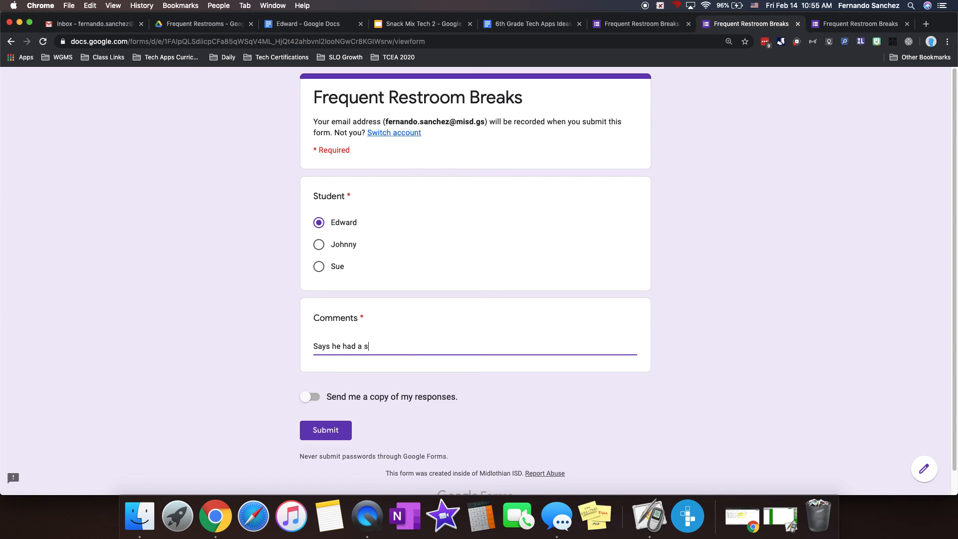
pyautogui.write('belly ache')
pyautogui.click(325, 430)
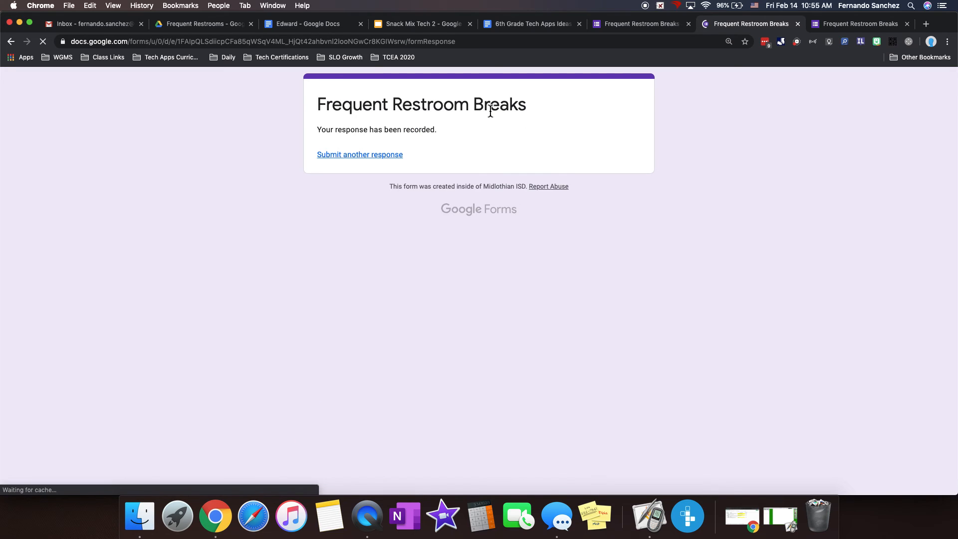
pyautogui.click(305, 22)
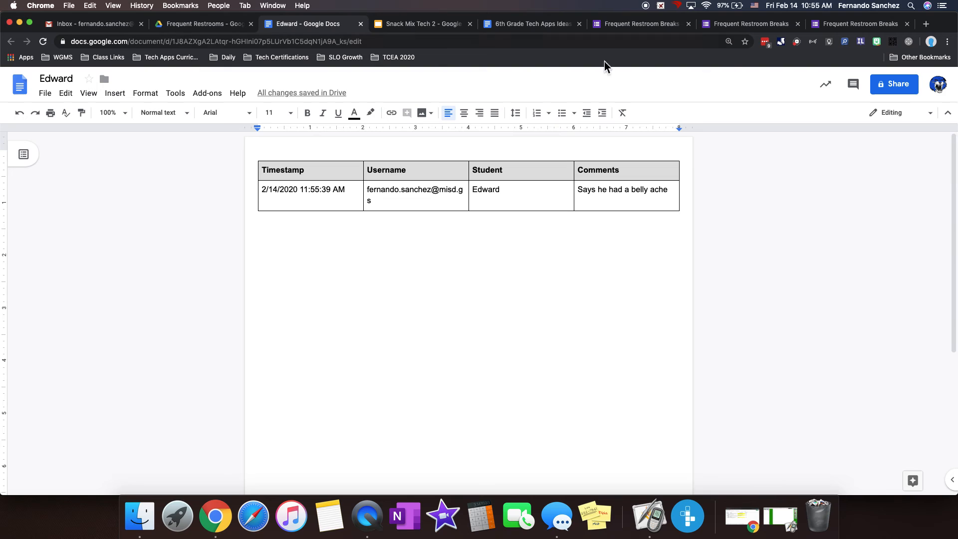
# Submit one more response for the first student with the comment "Another tummy ache", and check the student's document again
pyautogui.click(838, 25)
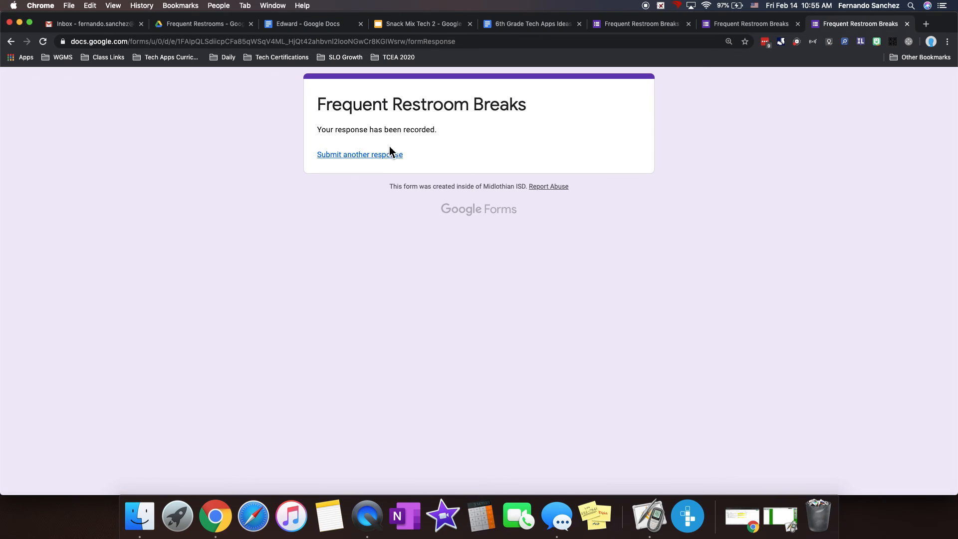
pyautogui.click(364, 156)
pyautogui.click(319, 223)
pyautogui.click(348, 345)
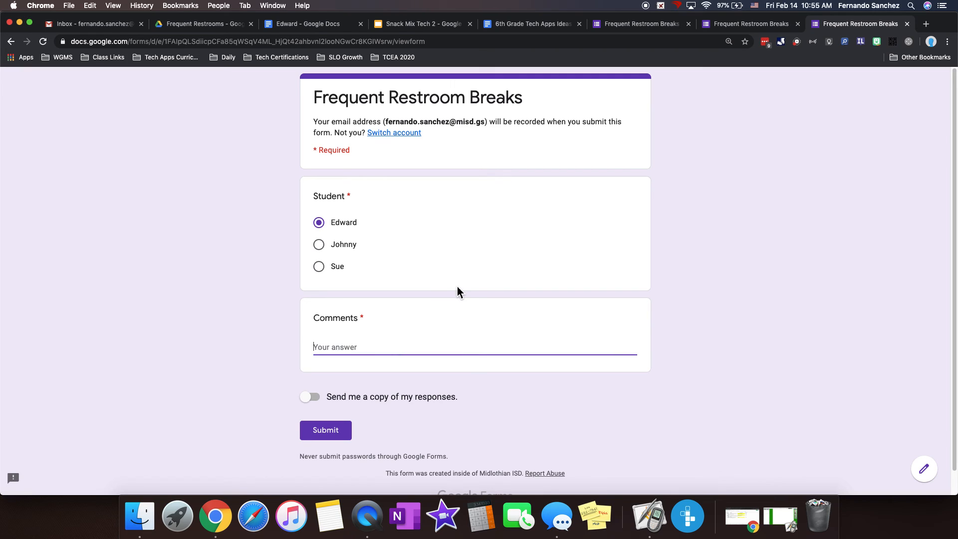
pyautogui.write('Another tummy ache')
pyautogui.click(327, 432)
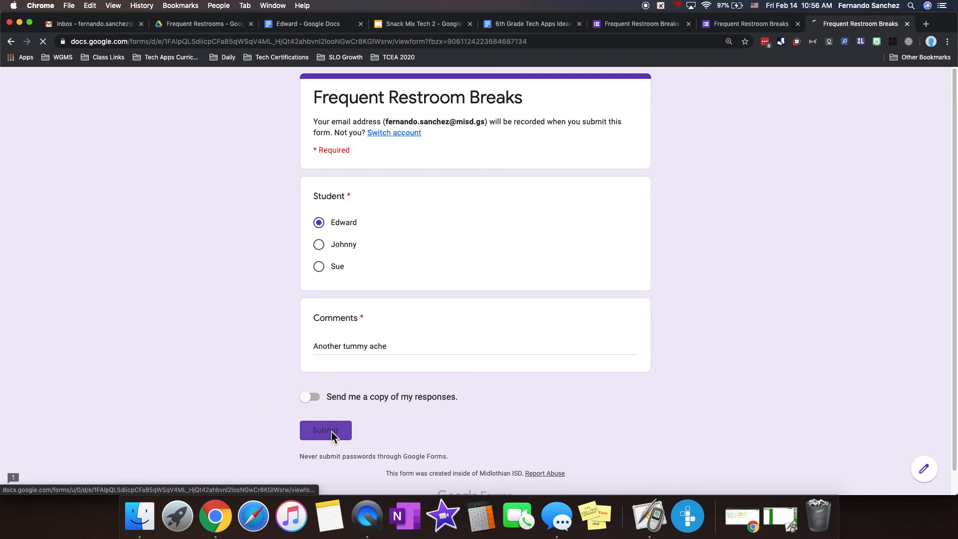
pyautogui.click(299, 29)
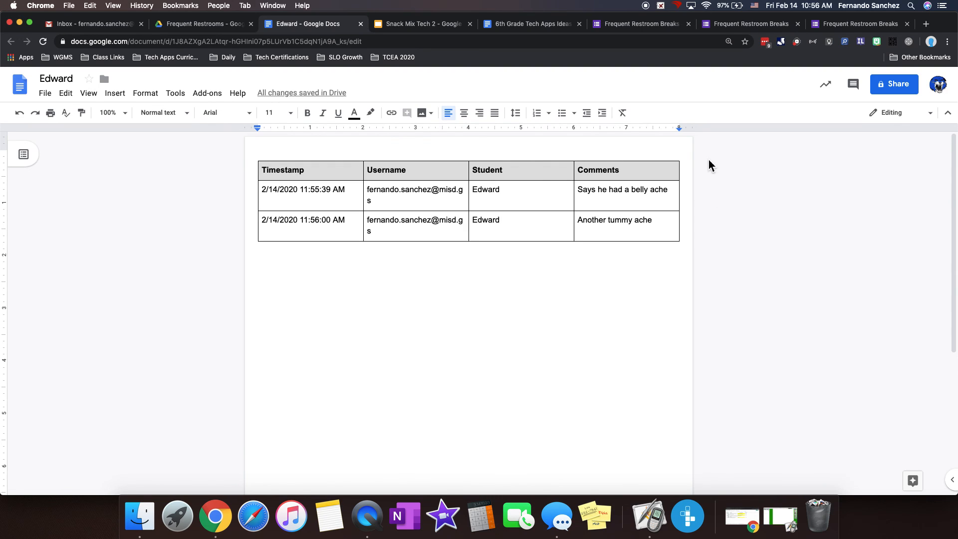
# Go to wgmstechapps.com in a new browser tab and open the GCS Checkout form from its class pages
pyautogui.click(926, 24)
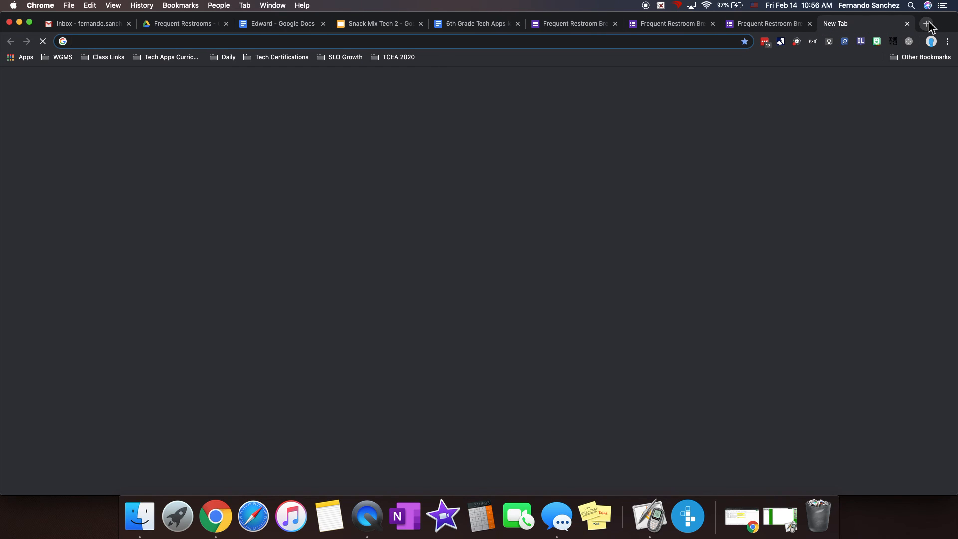
pyautogui.write('wgmstec')
pyautogui.write('happs.com')
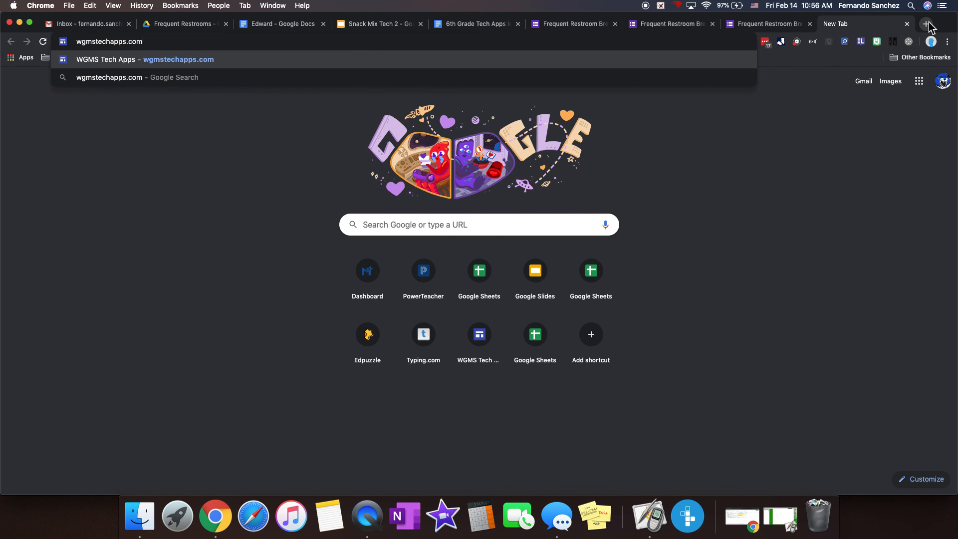
pyautogui.press('Return')
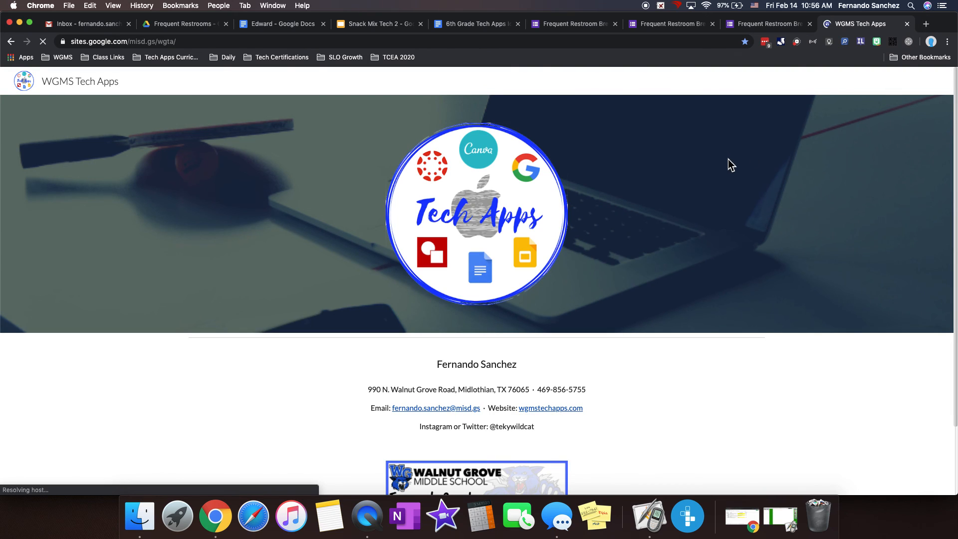
pyautogui.click(498, 82)
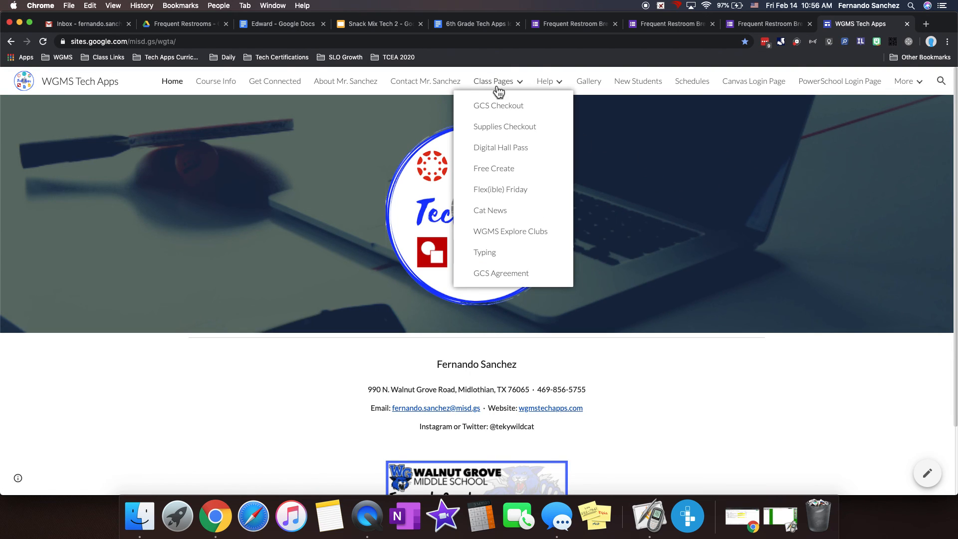
pyautogui.click(501, 104)
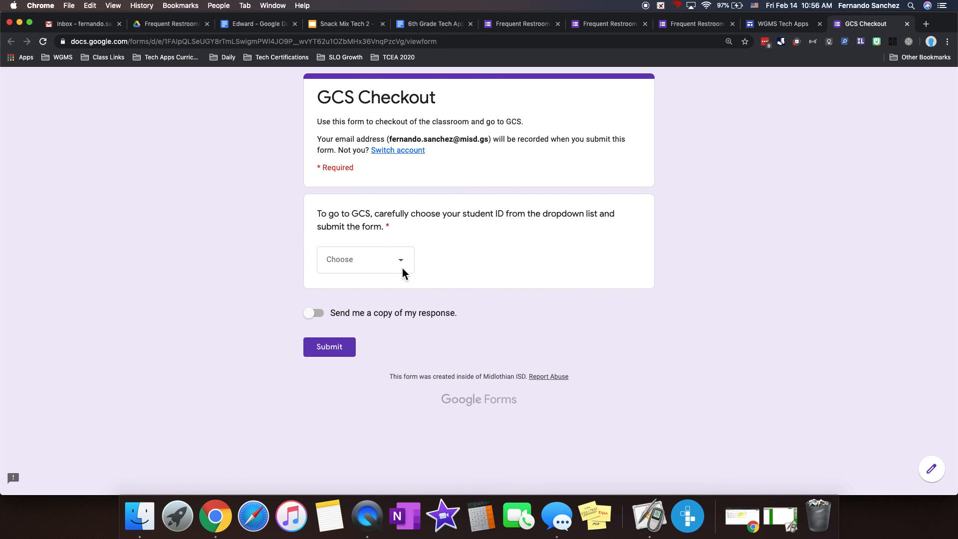
# Look through the student ID choices in the GCS Checkout form, leaving the question unanswered
pyautogui.click(403, 268)
pyautogui.scroll(-15, 375, 297)
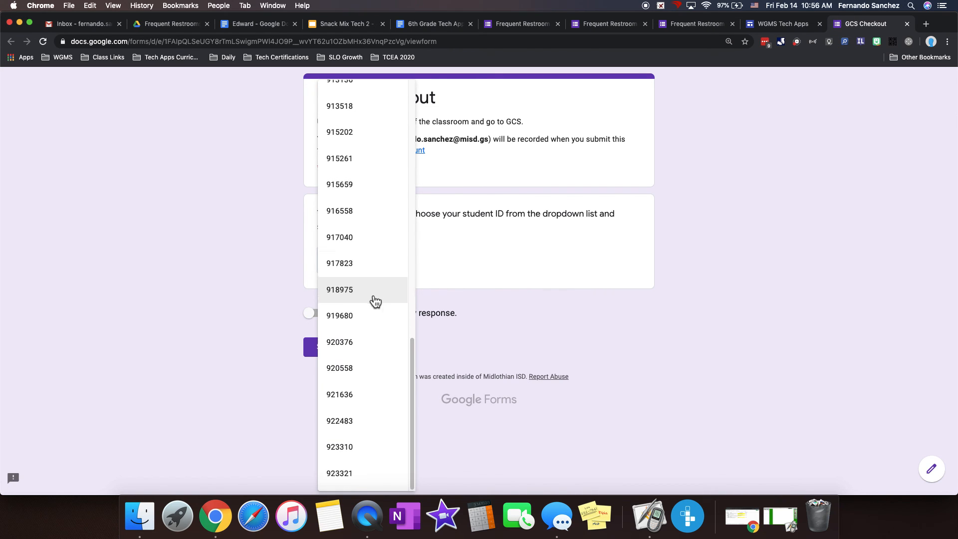
pyautogui.scroll(20, 375, 306)
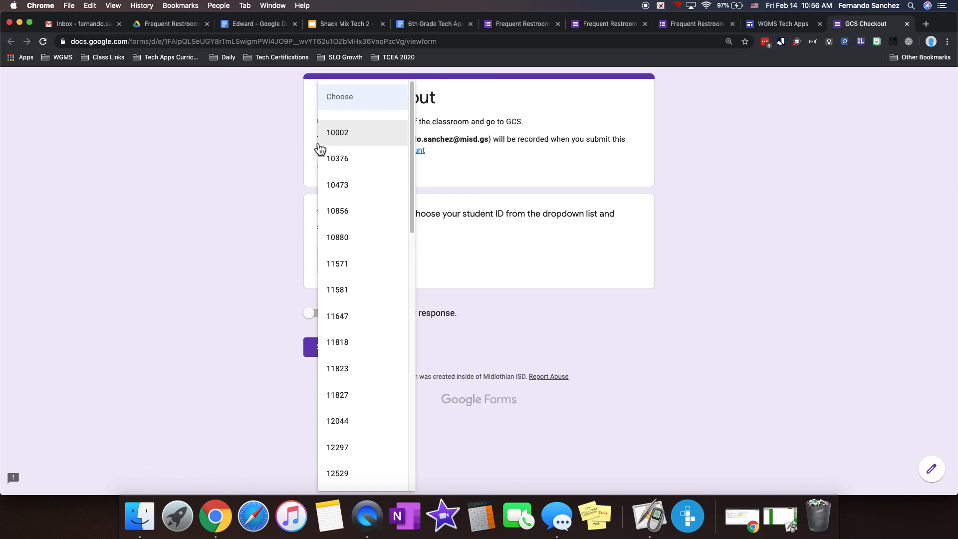
pyautogui.click(255, 158)
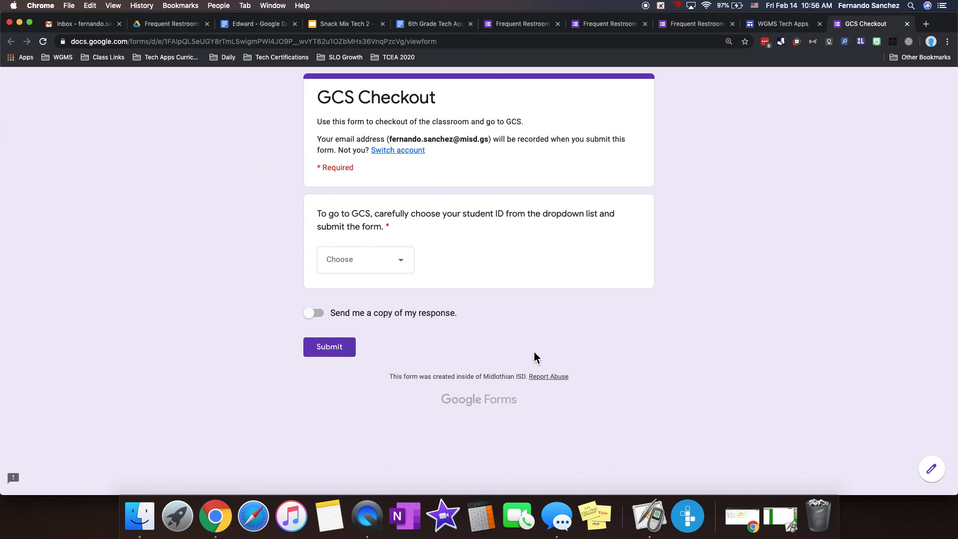